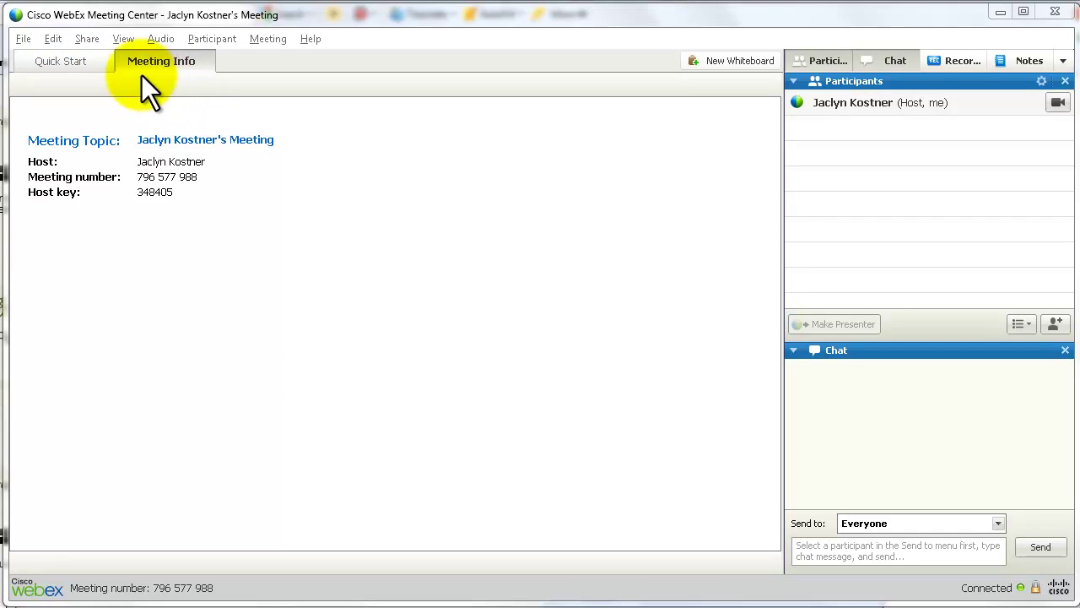
Open a new blank whiteboard, then share a second whiteboard from the Share menu
{"action": "left_click", "coordinate": [87, 37]}
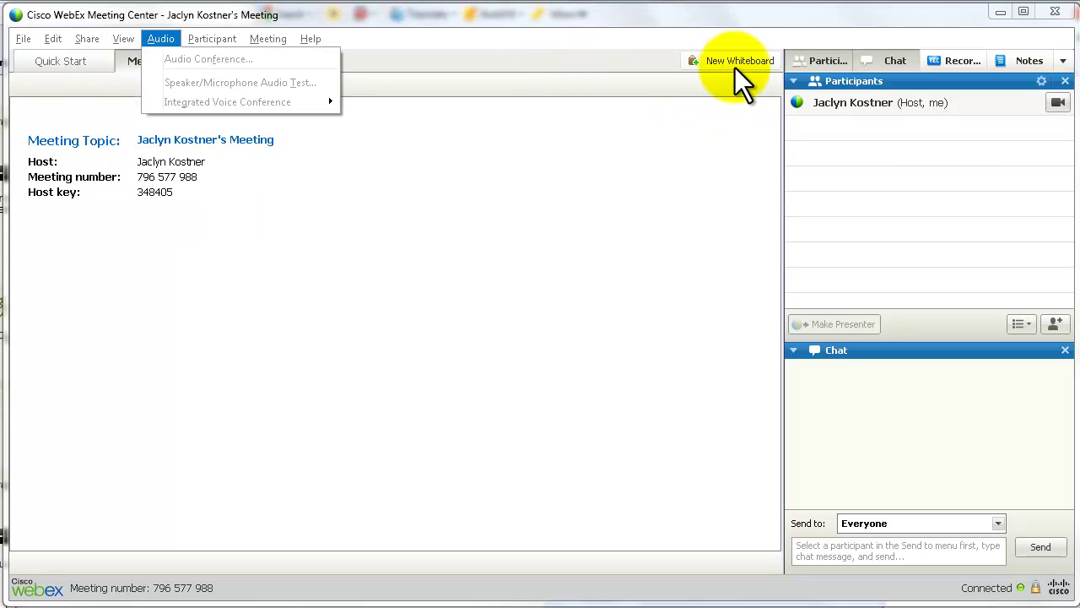
{"action": "left_click", "coordinate": [738, 59]}
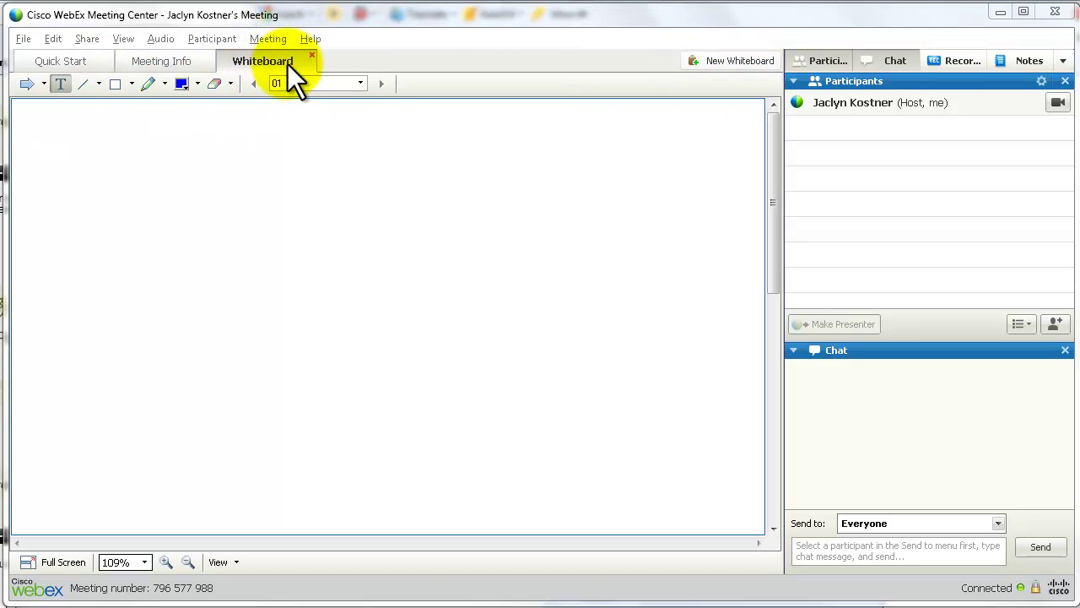
{"action": "left_click", "coordinate": [86, 39]}
{"action": "left_click", "coordinate": [113, 130]}
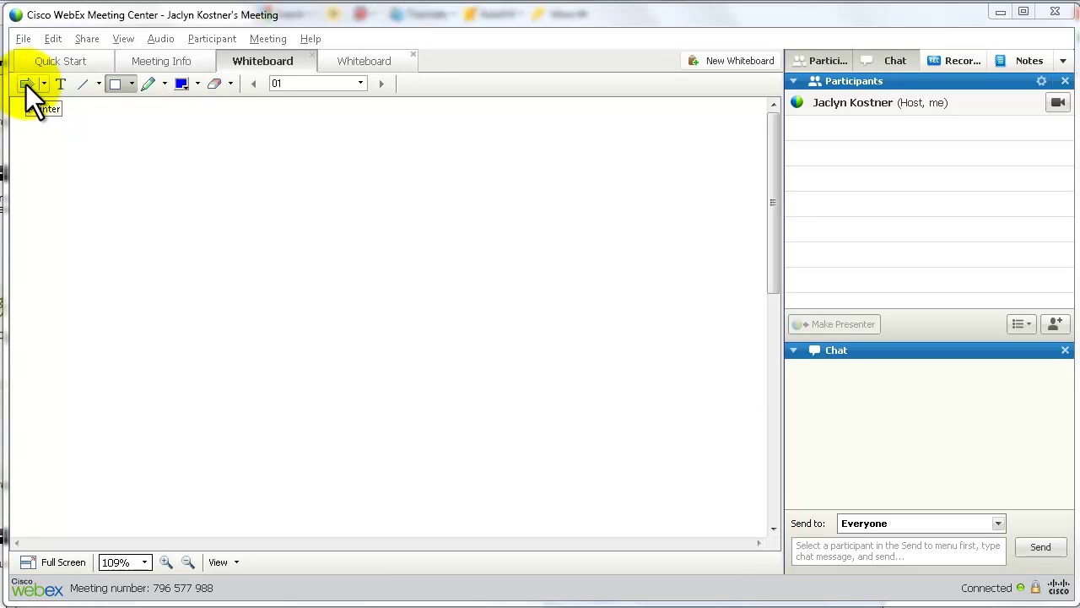
Drop the named pointer arrow on the first whiteboard and reposition it at the canvas's left edge
{"action": "left_click", "coordinate": [25, 83]}
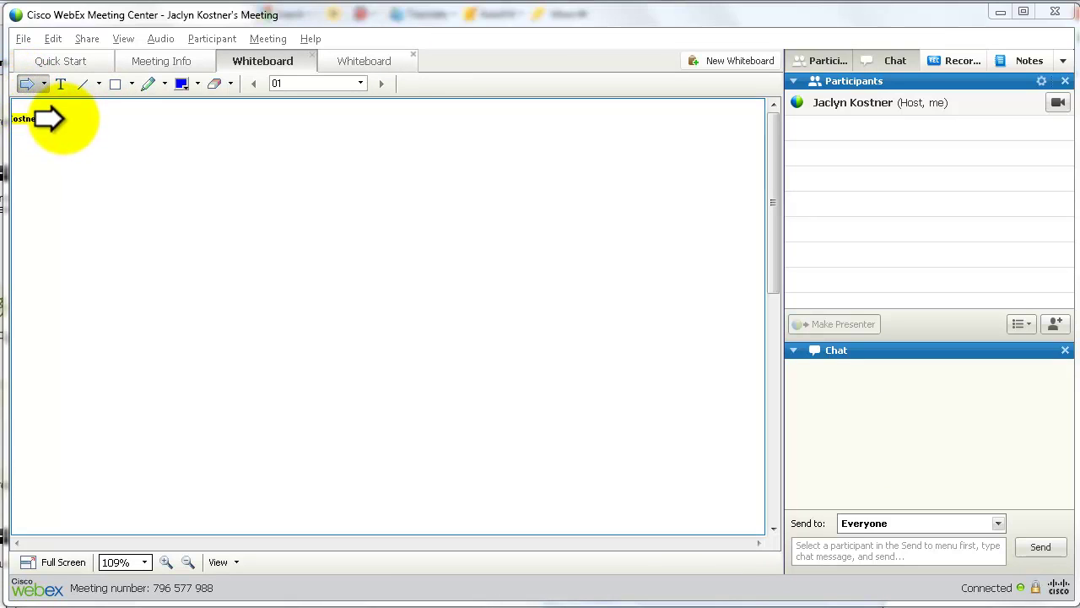
{"action": "left_click", "coordinate": [243, 113]}
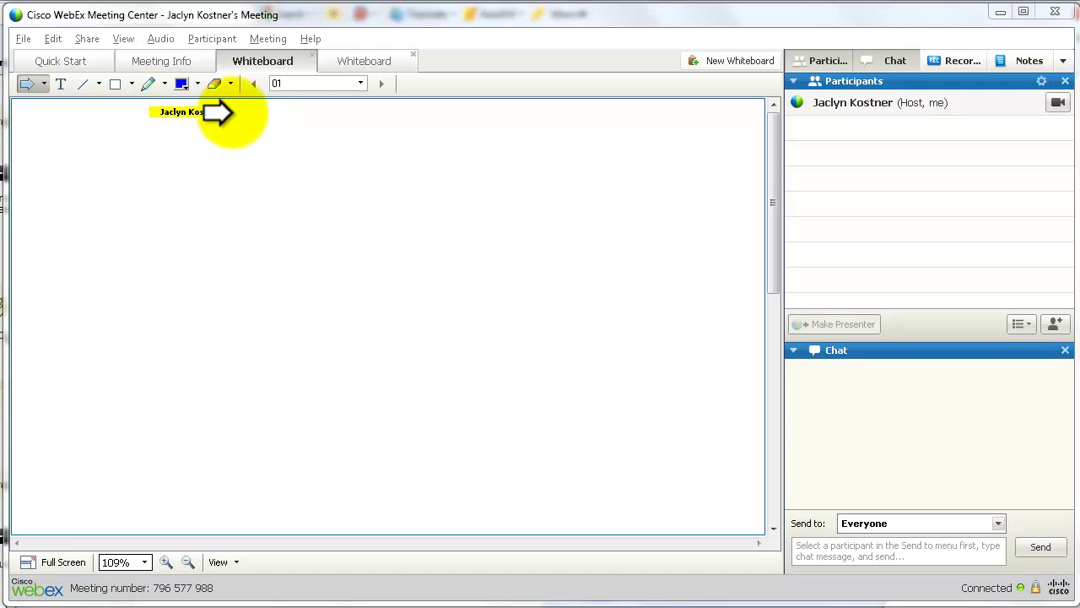
{"action": "left_click", "coordinate": [30, 81]}
{"action": "left_click", "coordinate": [107, 162]}
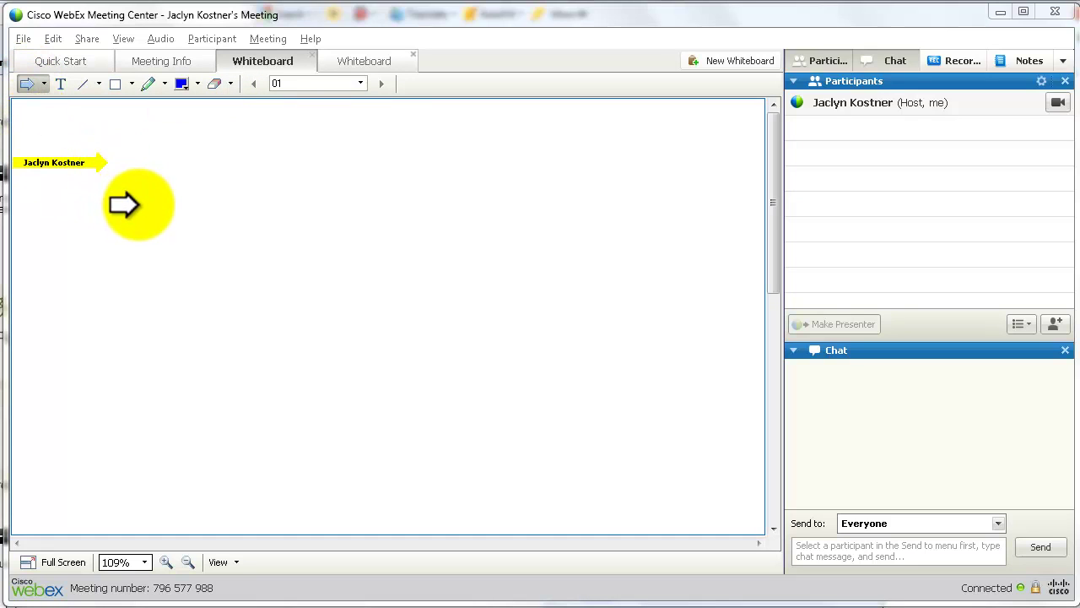
{"action": "left_click", "coordinate": [43, 84]}
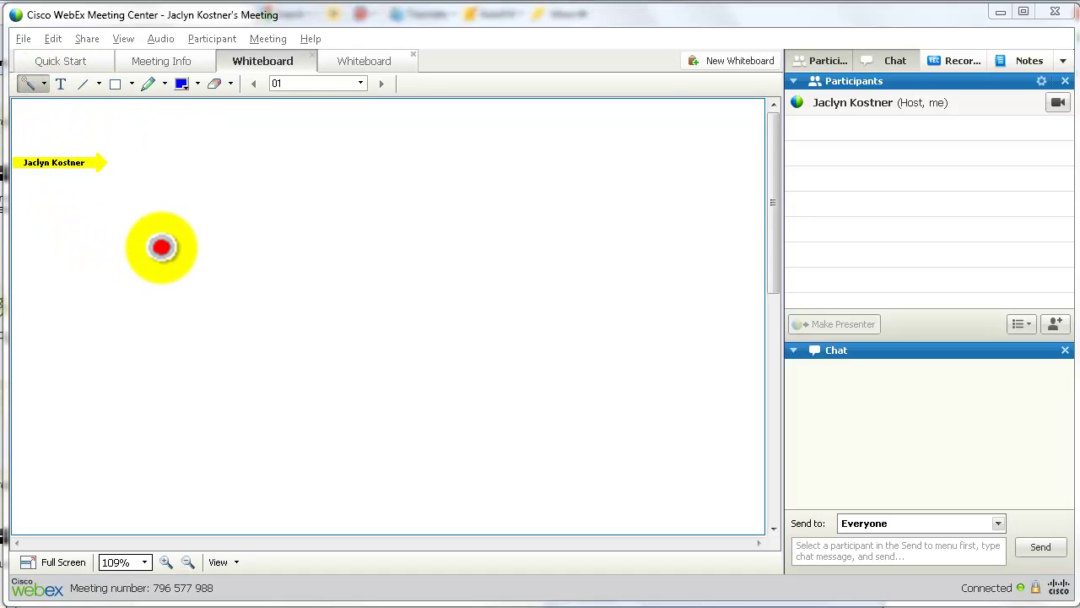
Draw a blue arrow line rising diagonally across the whiteboard
{"action": "left_click", "coordinate": [58, 85]}
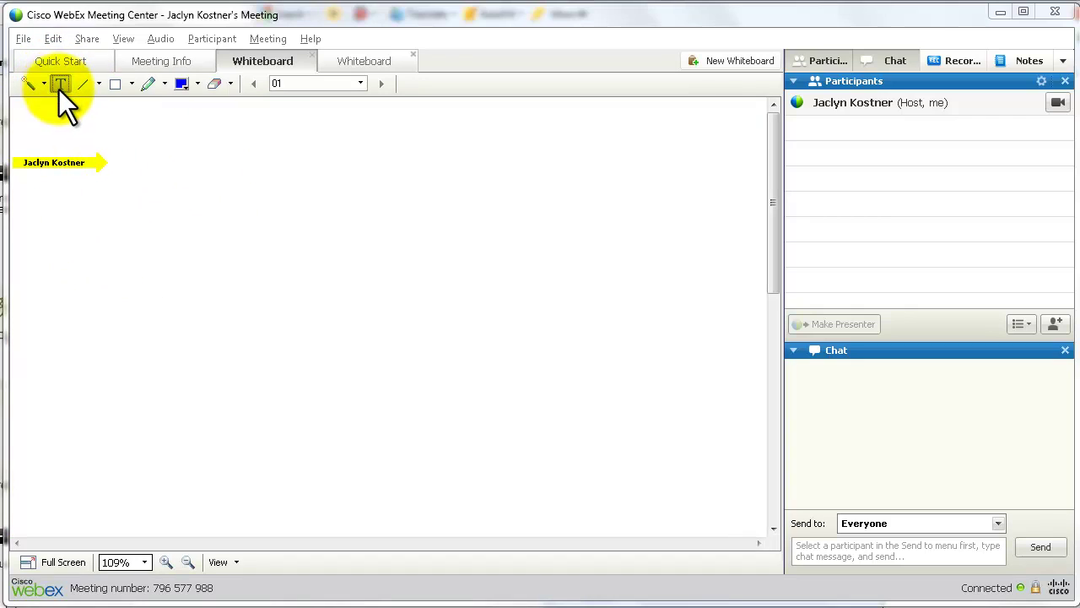
{"action": "left_click", "coordinate": [85, 84]}
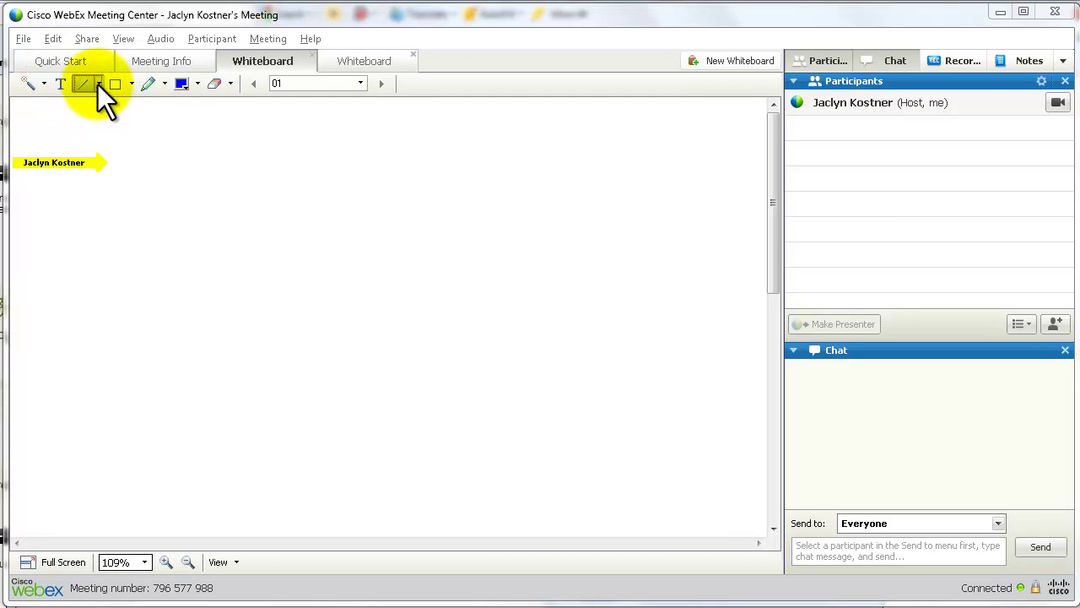
{"action": "left_click", "coordinate": [97, 83]}
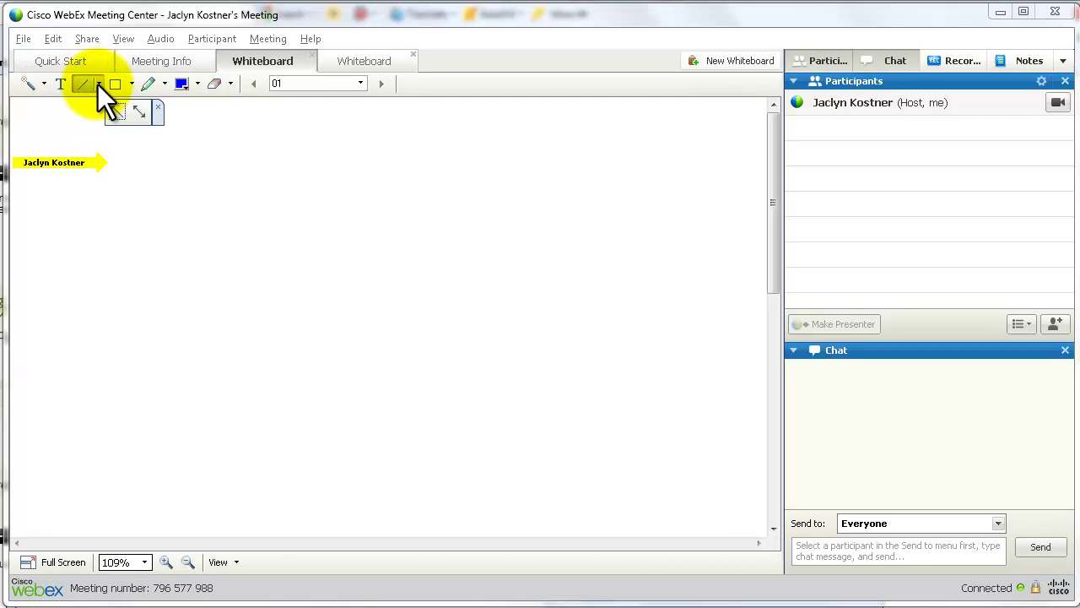
{"action": "left_click", "coordinate": [139, 113]}
{"action": "left_click_drag", "start_coordinate": [65, 314], "coordinate": [363, 159]}
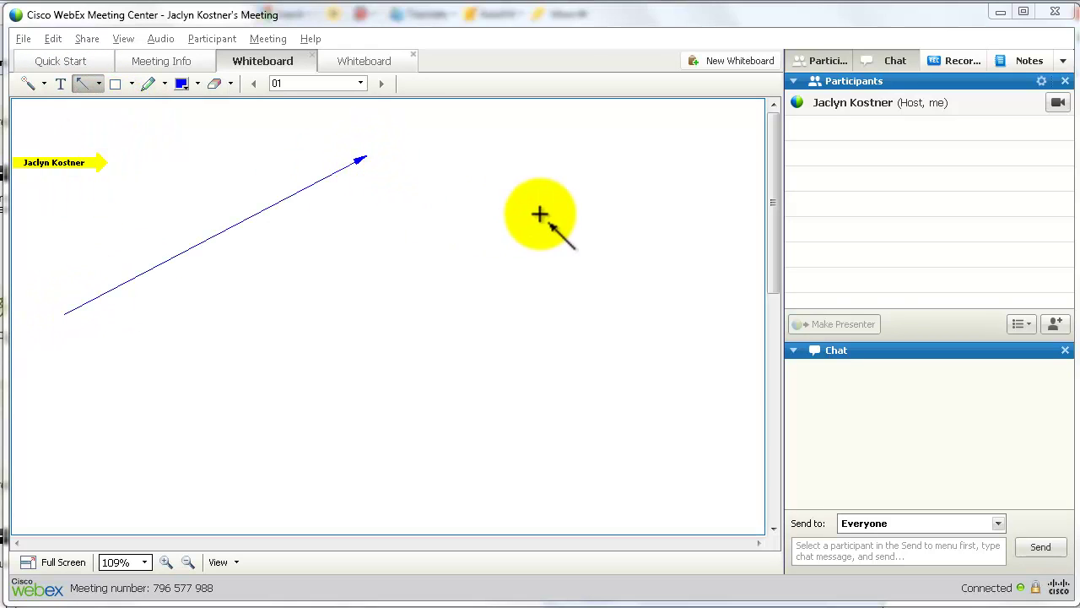
Add an ellipse in the lower left area and stamp two check marks
{"action": "left_click", "coordinate": [112, 87]}
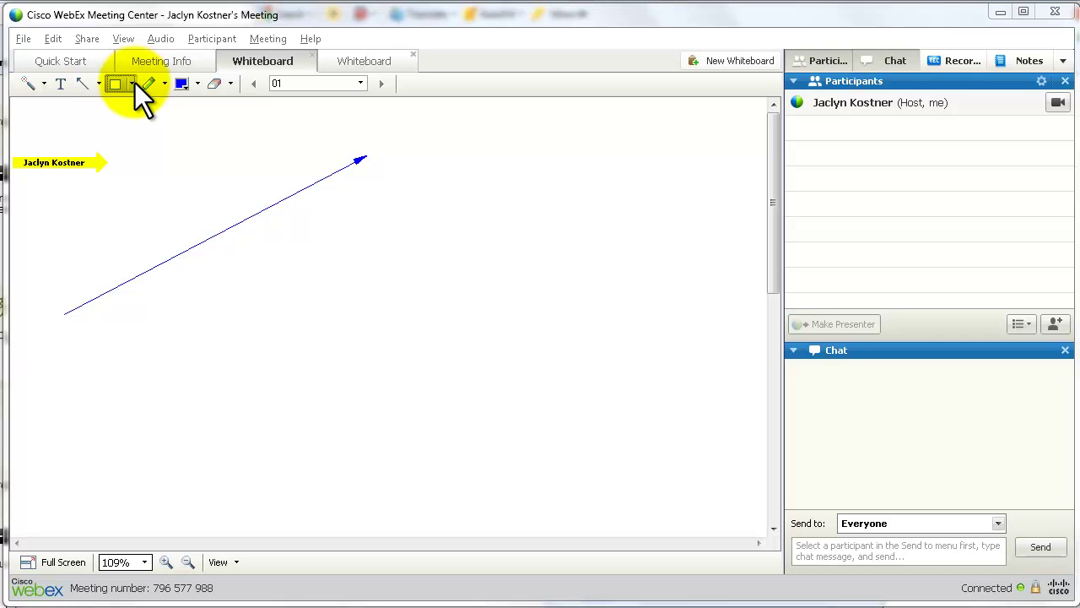
{"action": "left_click", "coordinate": [132, 84]}
{"action": "left_click", "coordinate": [149, 113]}
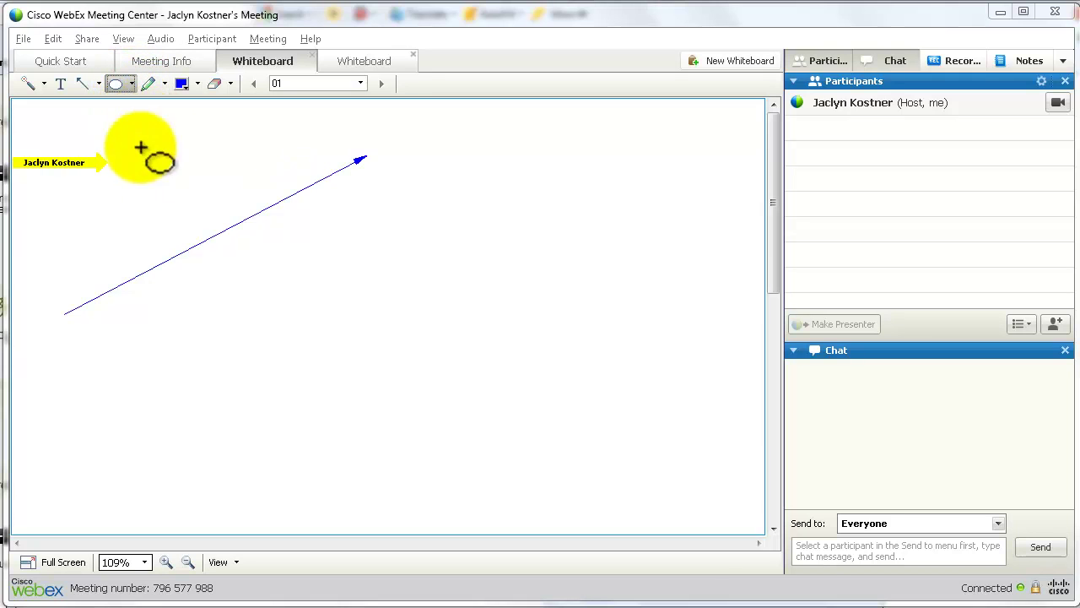
{"action": "left_click_drag", "start_coordinate": [224, 293], "coordinate": [319, 360]}
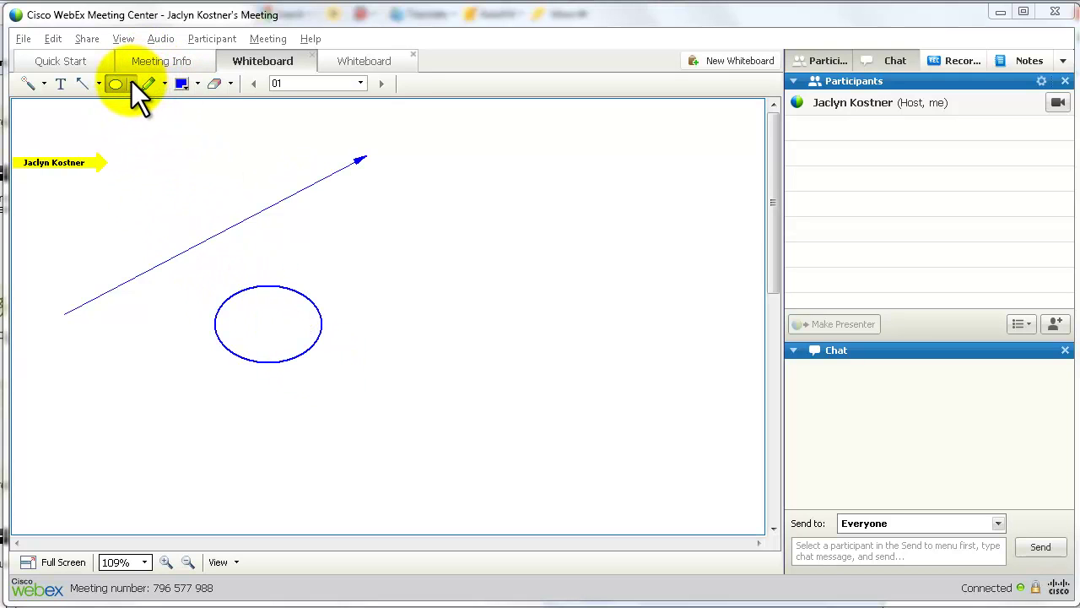
{"action": "left_click", "coordinate": [173, 112]}
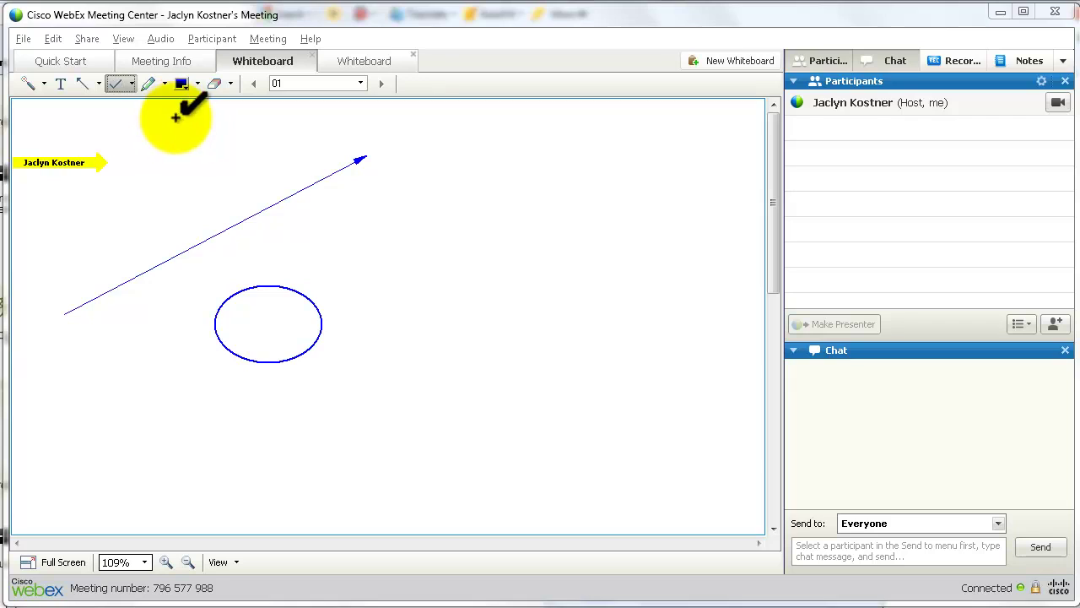
{"action": "left_click", "coordinate": [371, 277]}
{"action": "left_click", "coordinate": [372, 214]}
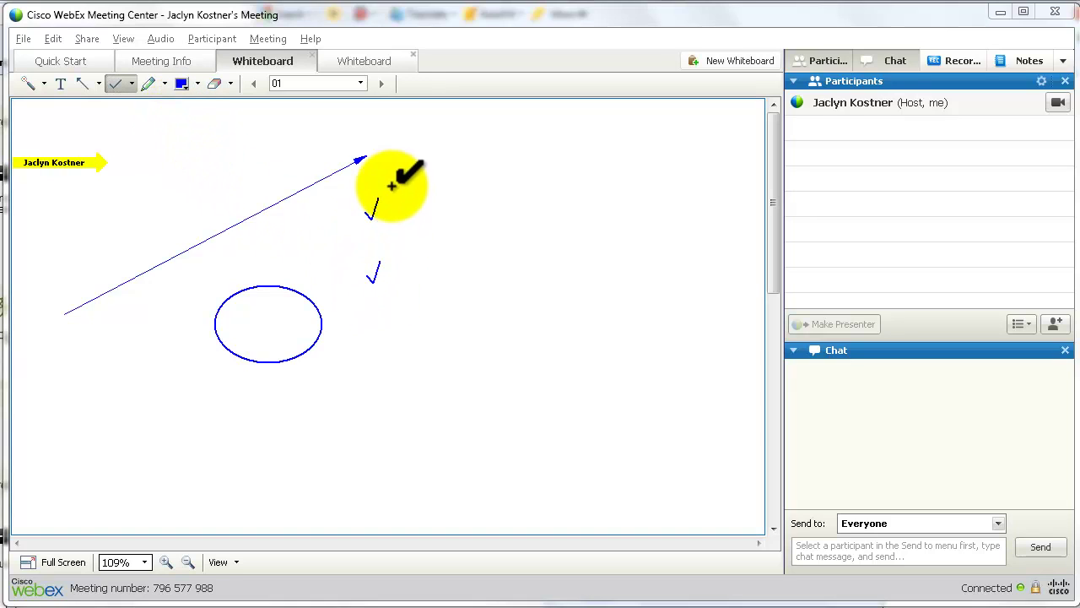
Draw a thick curve under the ellipse and thin pen strokes right of the check marks
{"action": "left_click", "coordinate": [149, 83]}
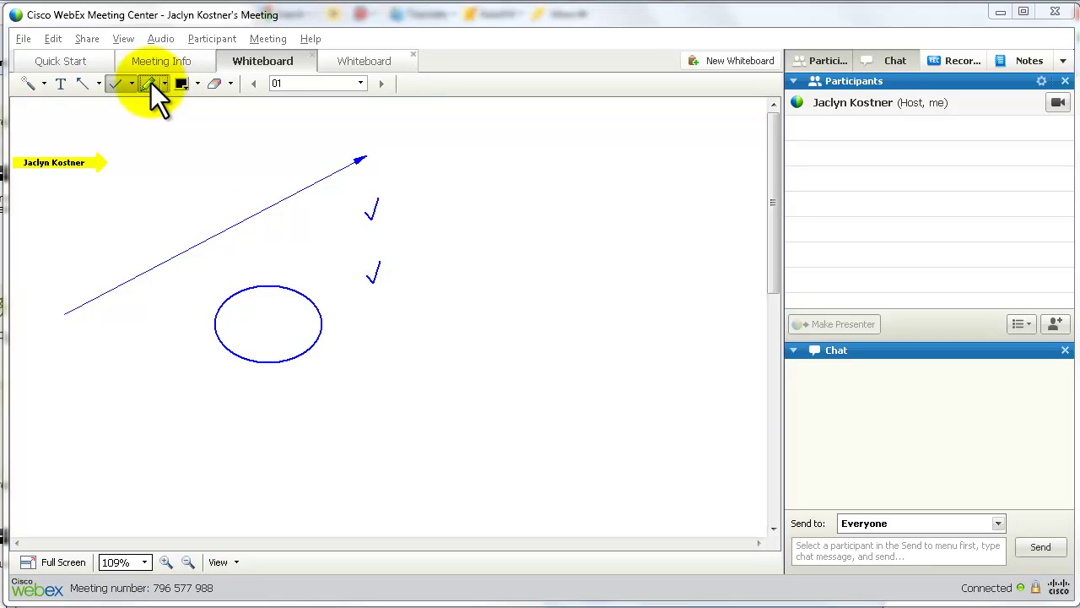
{"action": "left_click_drag", "start_coordinate": [173, 340], "coordinate": [395, 338]}
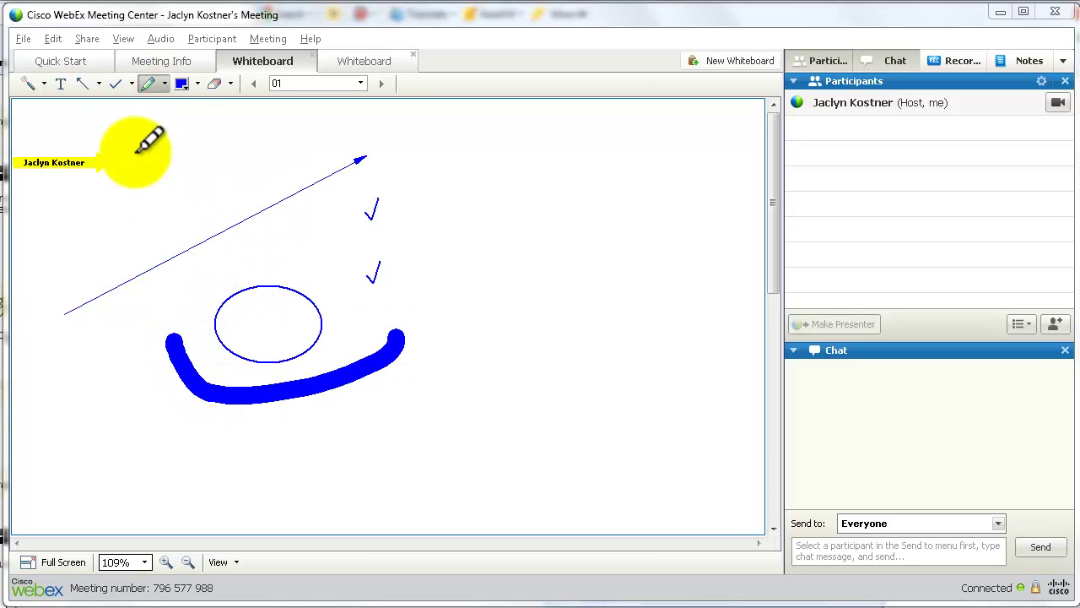
{"action": "left_click", "coordinate": [164, 82]}
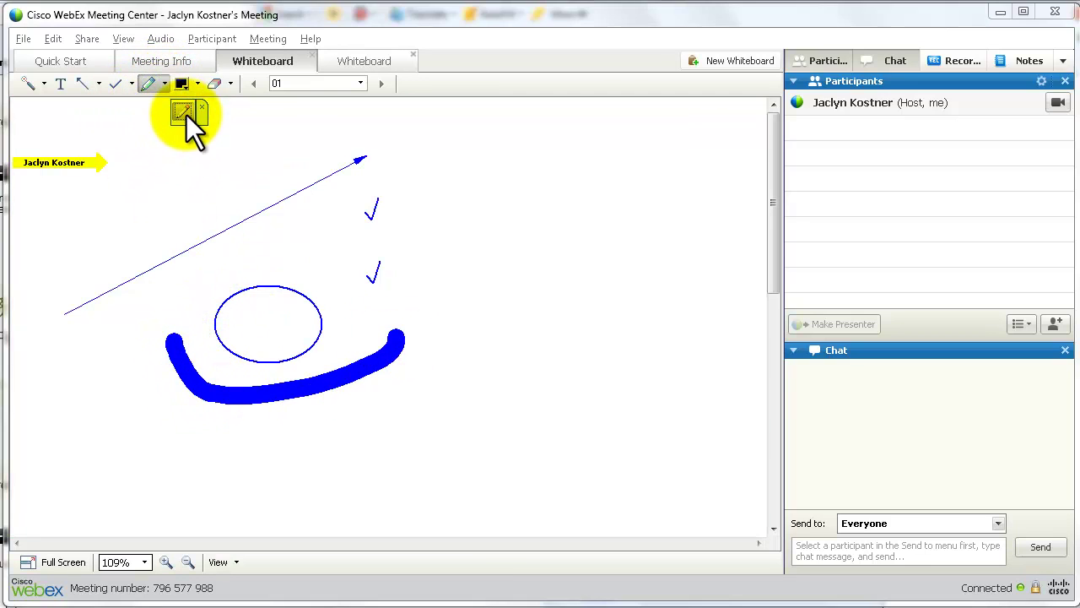
{"action": "left_click", "coordinate": [187, 116]}
{"action": "mouse_move", "coordinate": [487, 186]}
{"action": "left_mouse_down"}
{"action": "mouse_move", "coordinate": [490, 278]}
{"action": "mouse_move", "coordinate": [427, 221]}
{"action": "mouse_move", "coordinate": [521, 198]}
{"action": "left_mouse_up"}
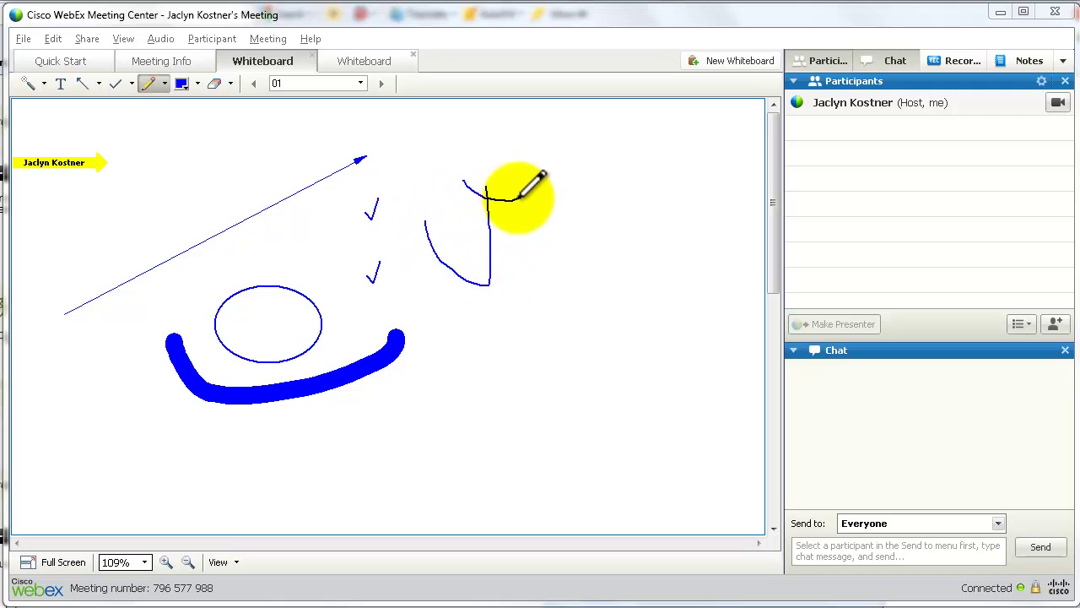
Erase the diagonal arrow, upper check mark, large freehand stroke and small top arc
{"action": "left_click", "coordinate": [213, 84]}
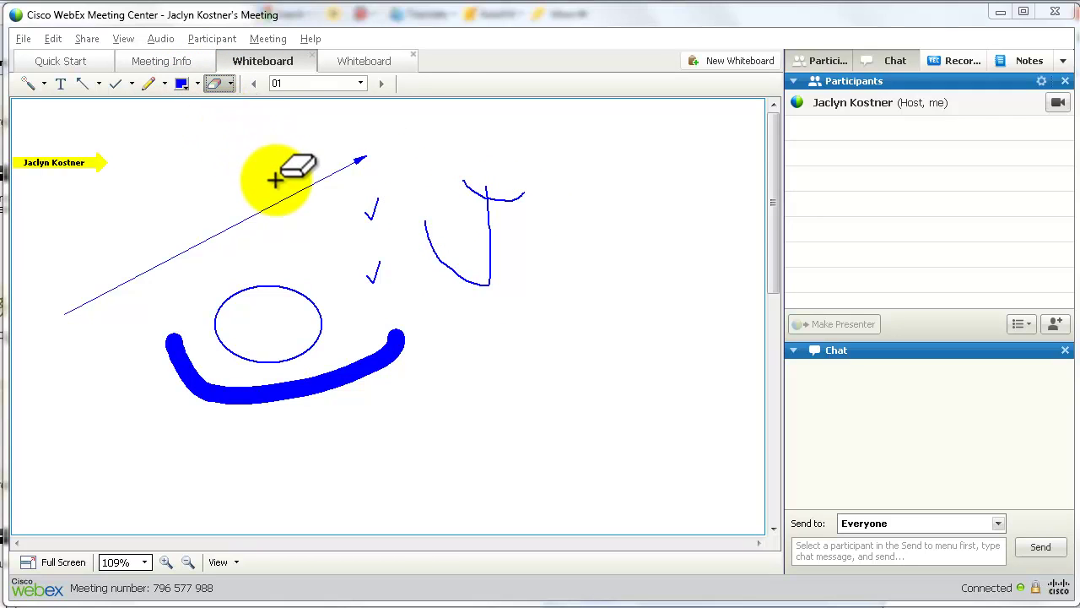
{"action": "left_click", "coordinate": [301, 188]}
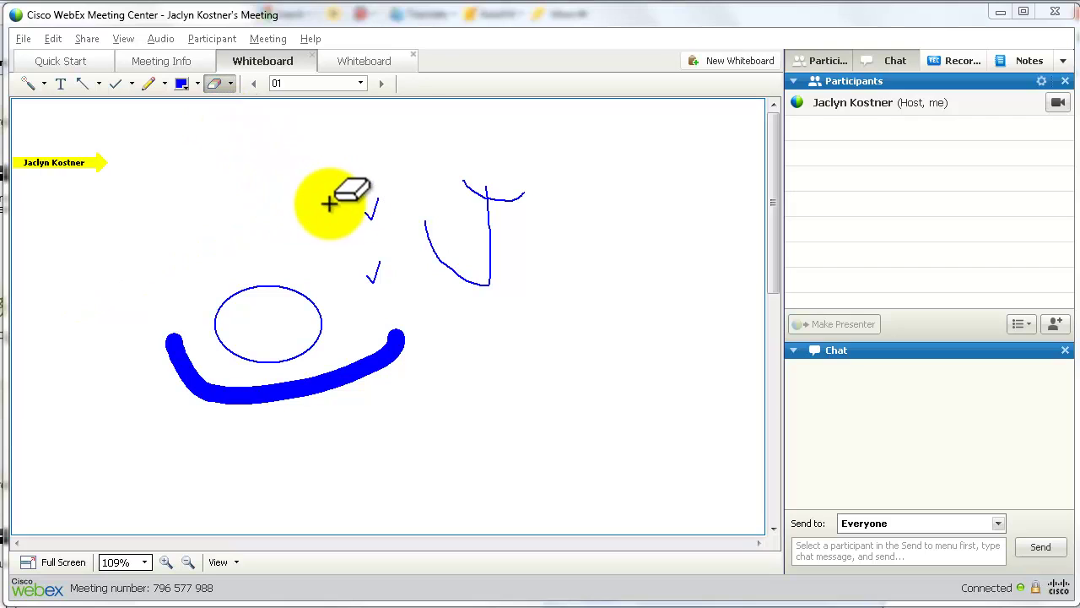
{"action": "left_click", "coordinate": [372, 210]}
{"action": "left_click", "coordinate": [446, 253]}
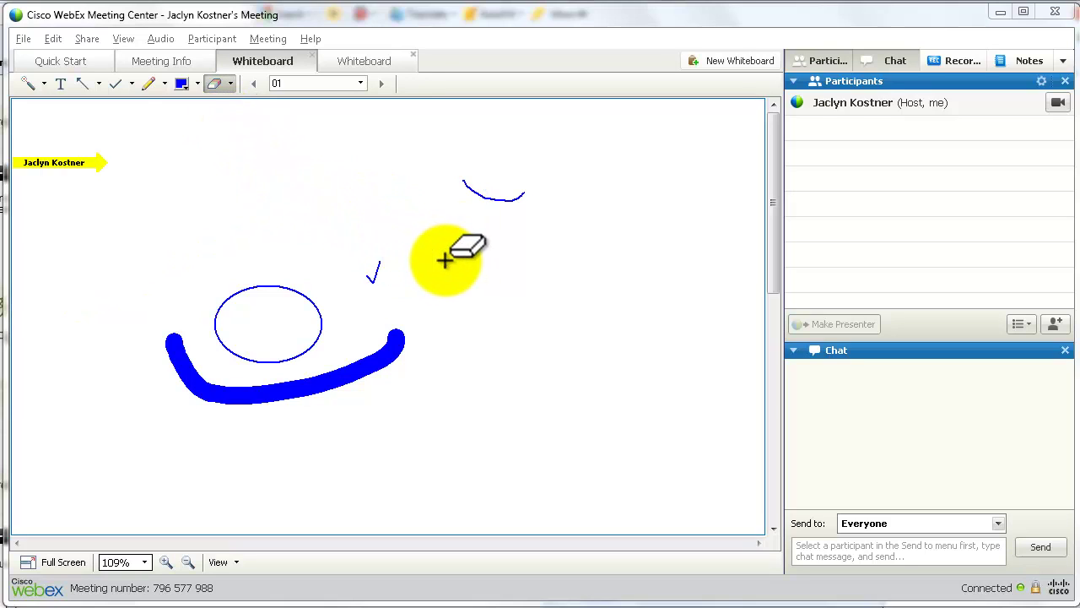
{"action": "left_click", "coordinate": [489, 196]}
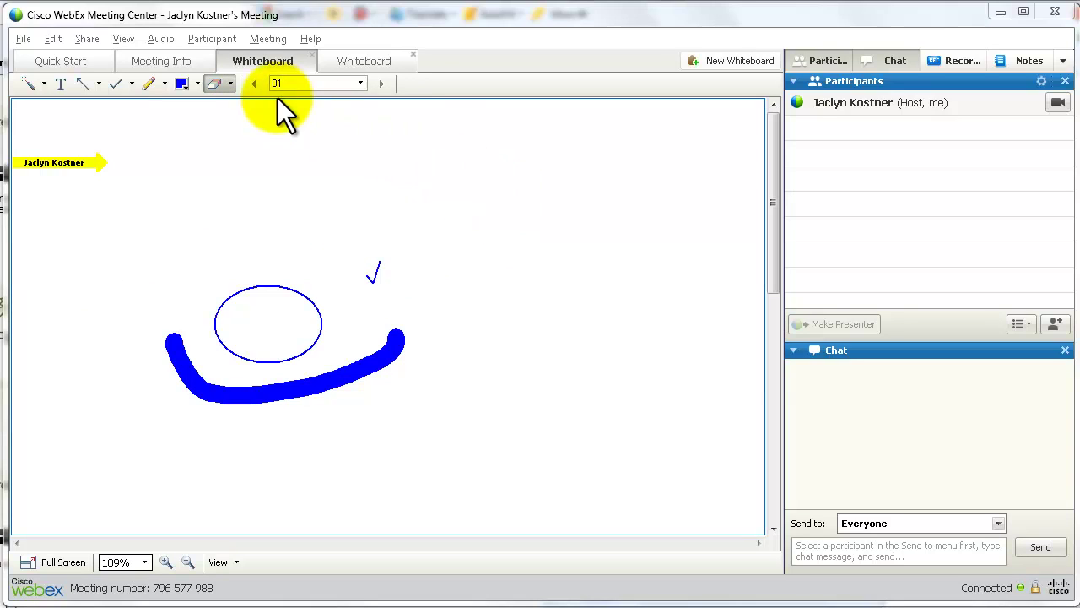
Clear all pointers and then all remaining annotations from the whiteboard
{"action": "left_click", "coordinate": [232, 82]}
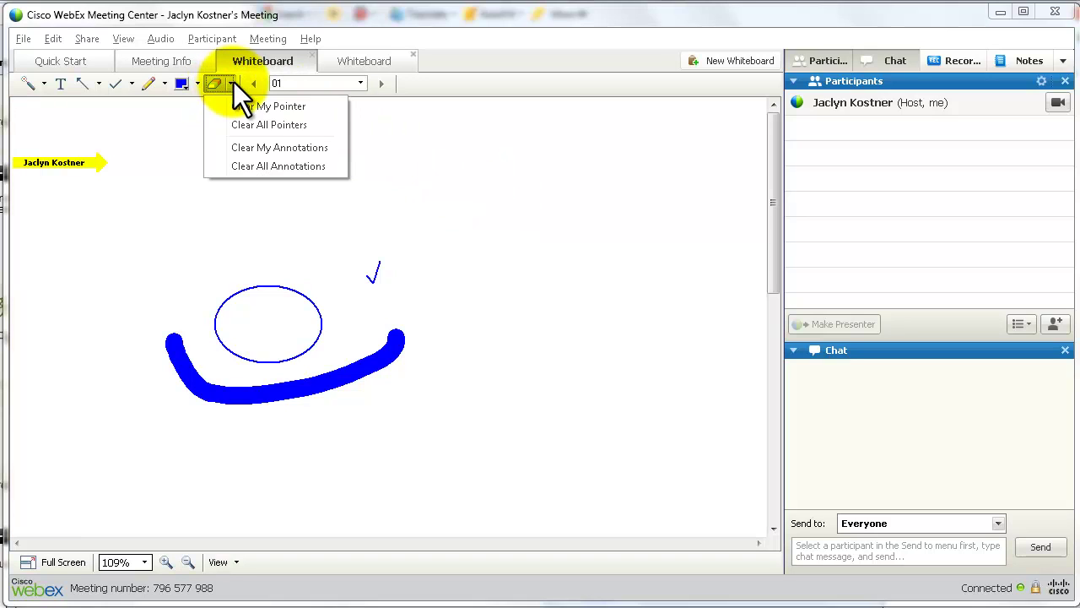
{"action": "left_click", "coordinate": [254, 124]}
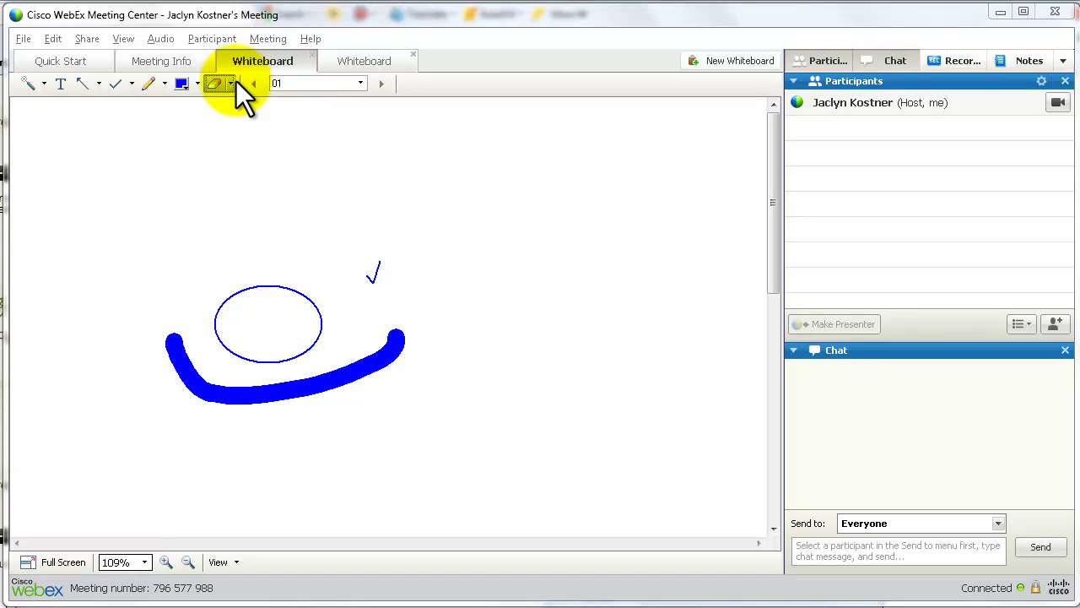
{"action": "left_click", "coordinate": [231, 81]}
{"action": "left_click", "coordinate": [259, 165]}
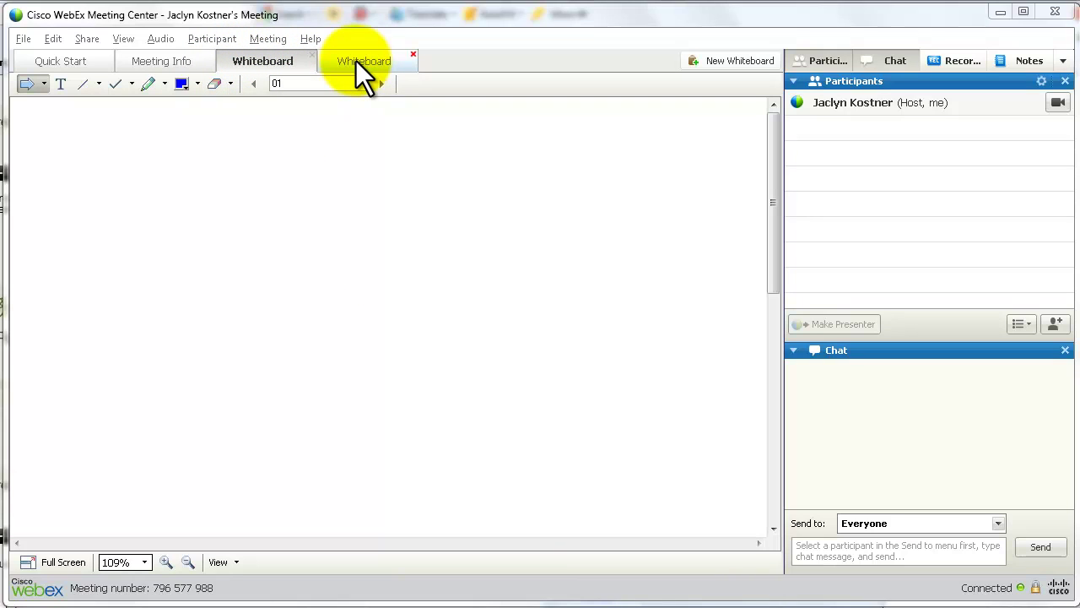
Replace the first tab's name 'Whiteboard' with 'Agenda'
{"action": "right_click", "coordinate": [258, 66]}
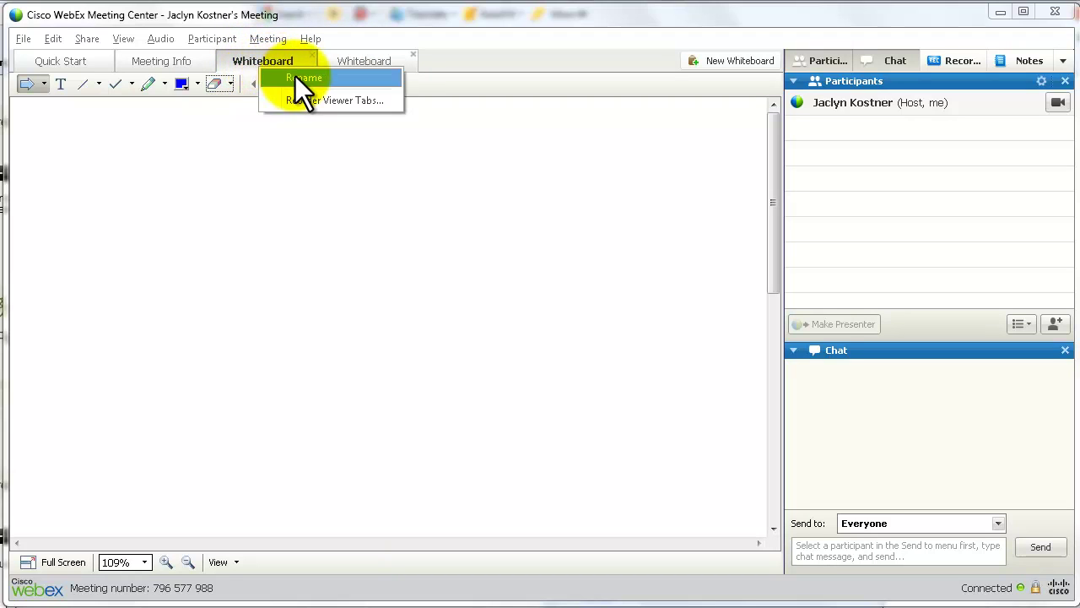
{"action": "left_click", "coordinate": [296, 77]}
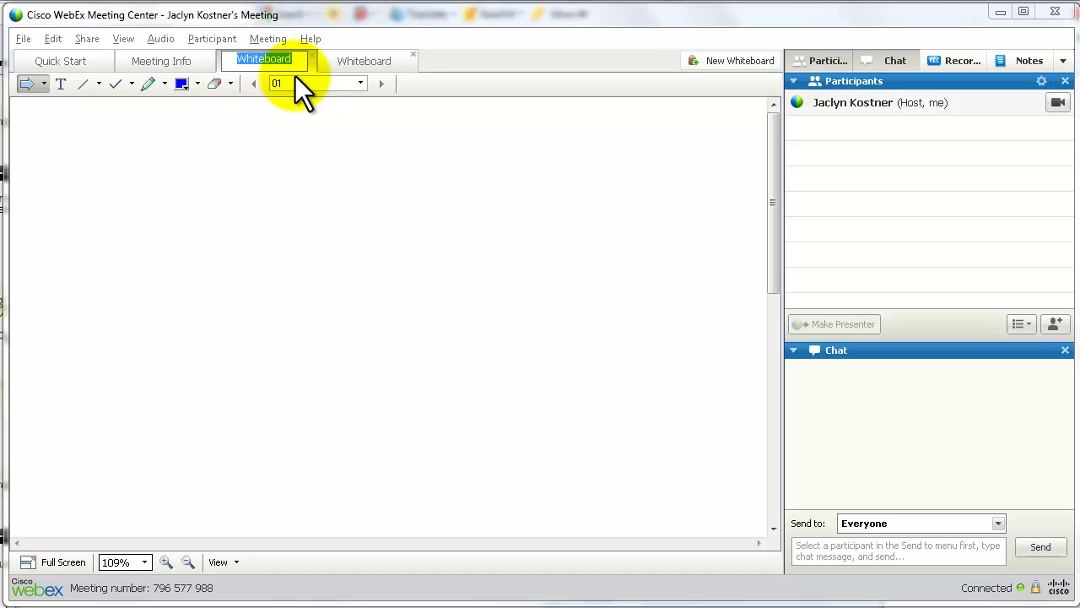
{"action": "type", "text": "Agenda"}
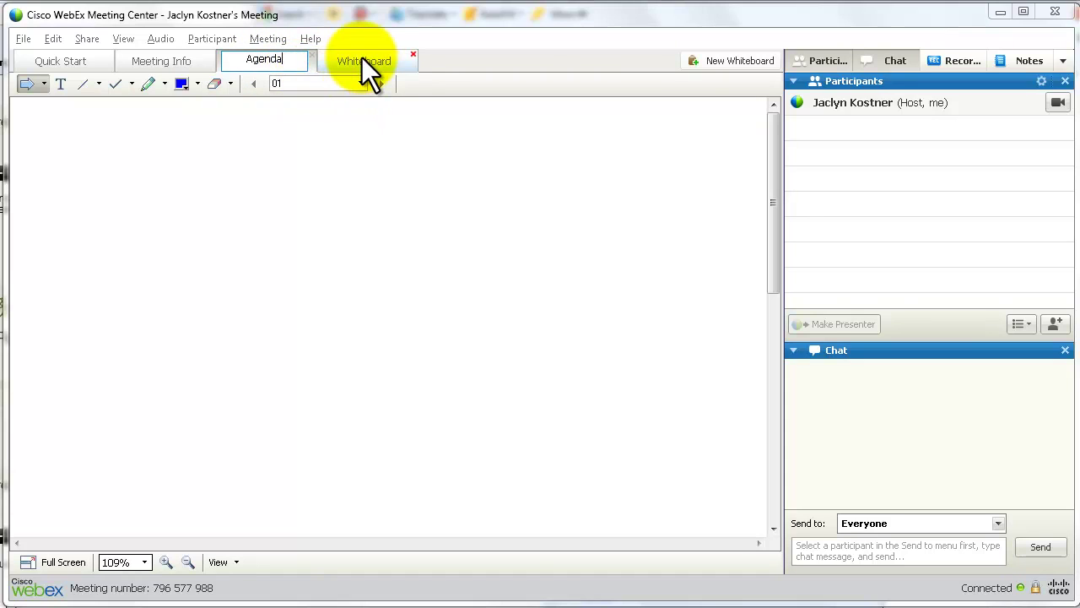
{"action": "left_click", "coordinate": [361, 57]}
Change the second tab's name from 'Whiteboard' to 'Solutions'
{"action": "right_click", "coordinate": [362, 58]}
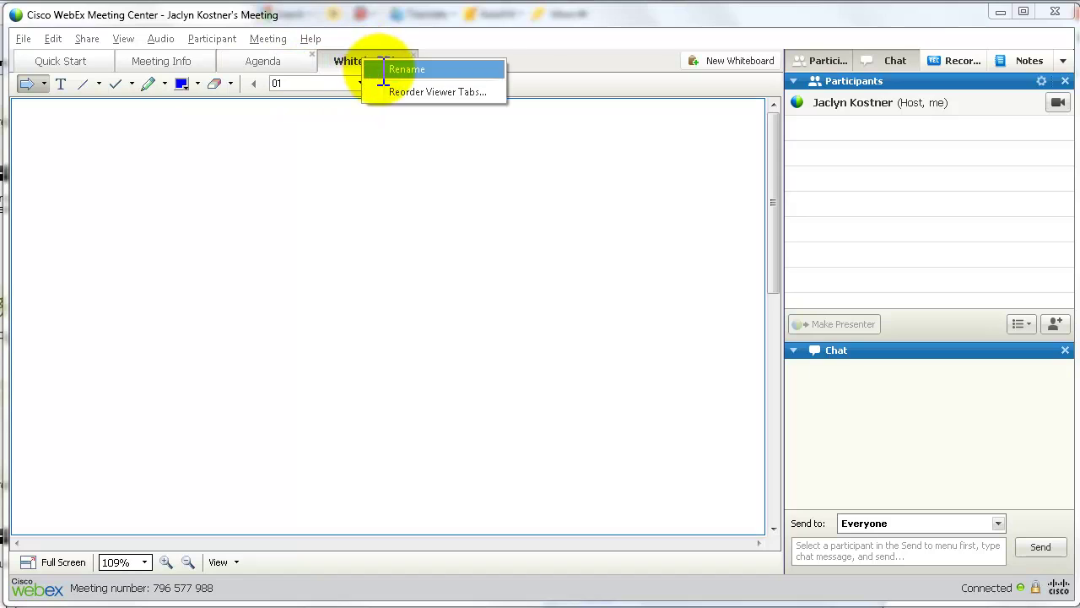
{"action": "left_click", "coordinate": [384, 70]}
{"action": "type", "text": "S"}
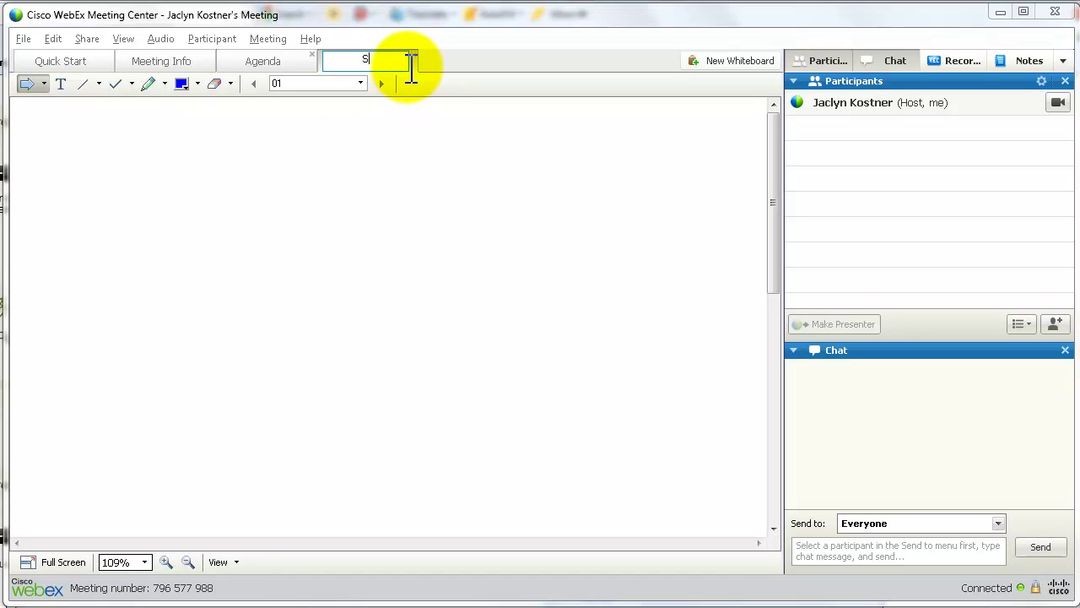
{"action": "type", "text": "olutions"}
{"action": "key", "text": "Return"}
{"action": "left_click", "coordinate": [430, 169]}
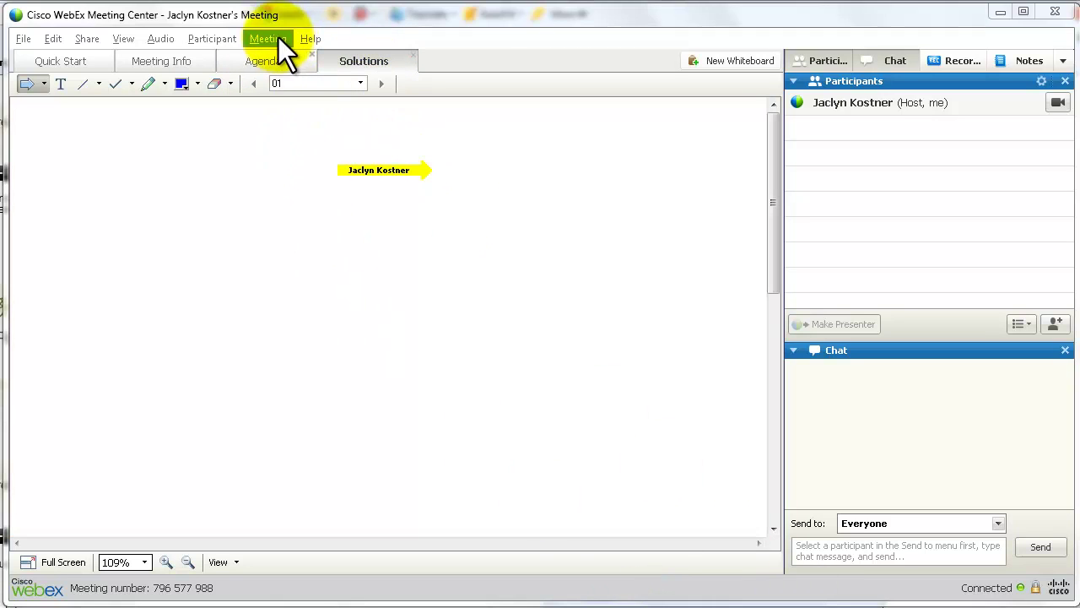
In Reorder Viewer Tabs, move Solutions above Agenda and apply the new order
{"action": "right_click", "coordinate": [288, 60]}
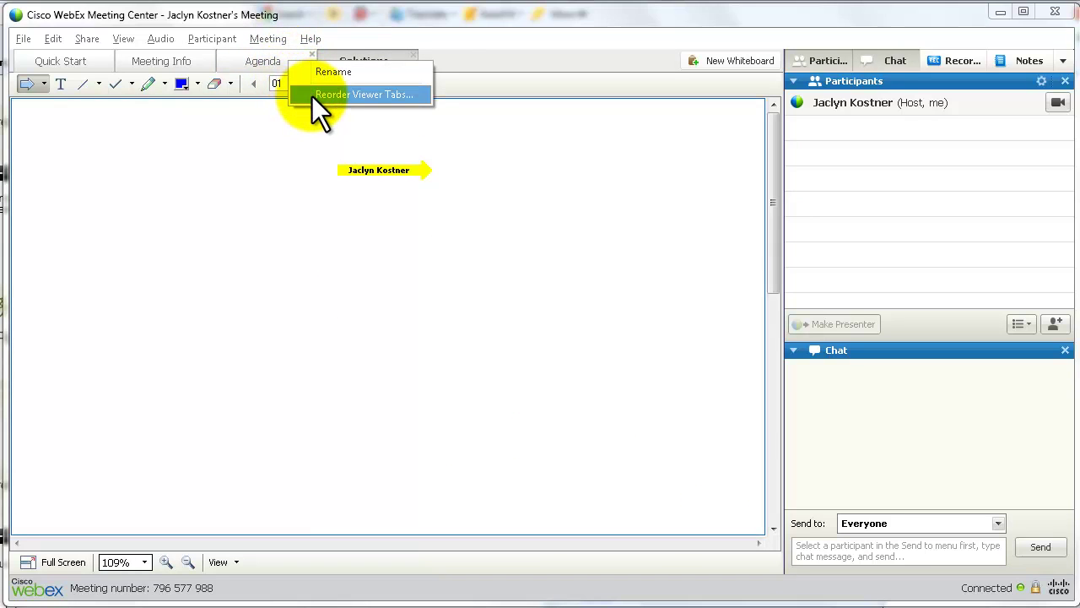
{"action": "left_click", "coordinate": [313, 95]}
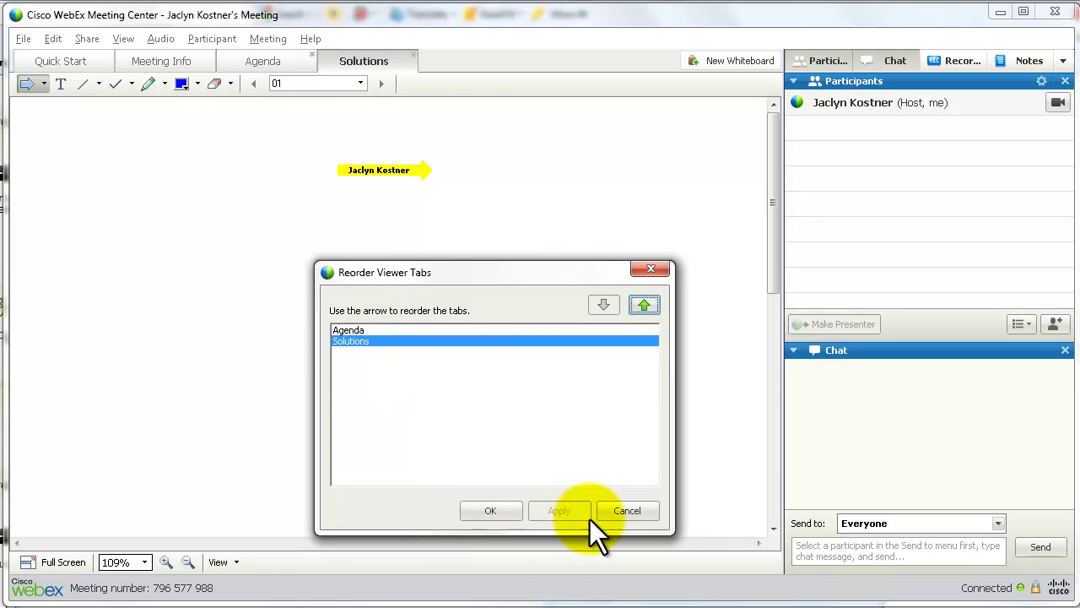
{"action": "left_click", "coordinate": [643, 304]}
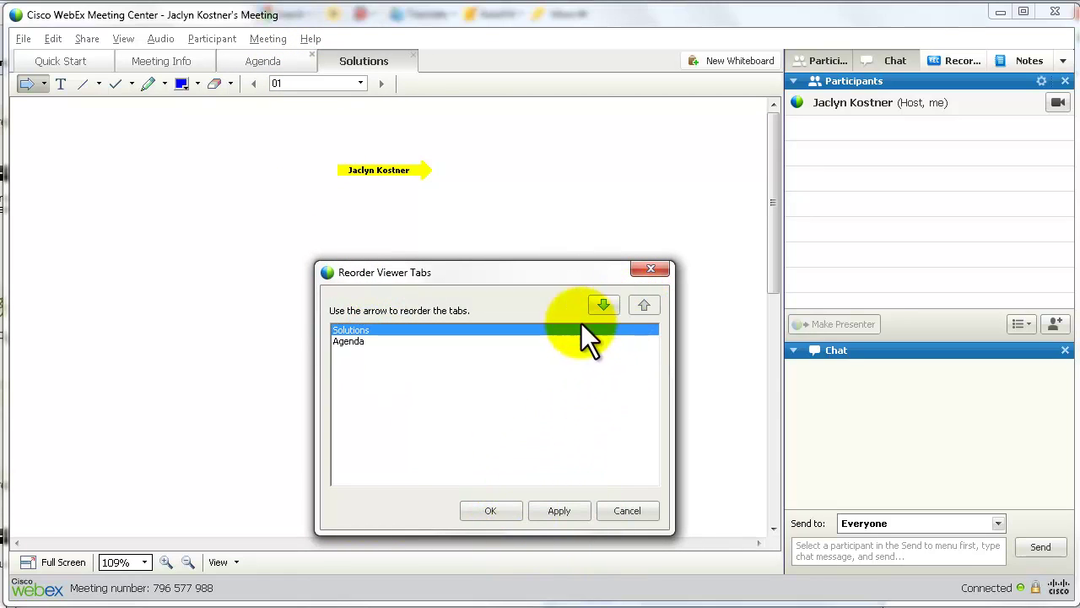
{"action": "left_click", "coordinate": [554, 513]}
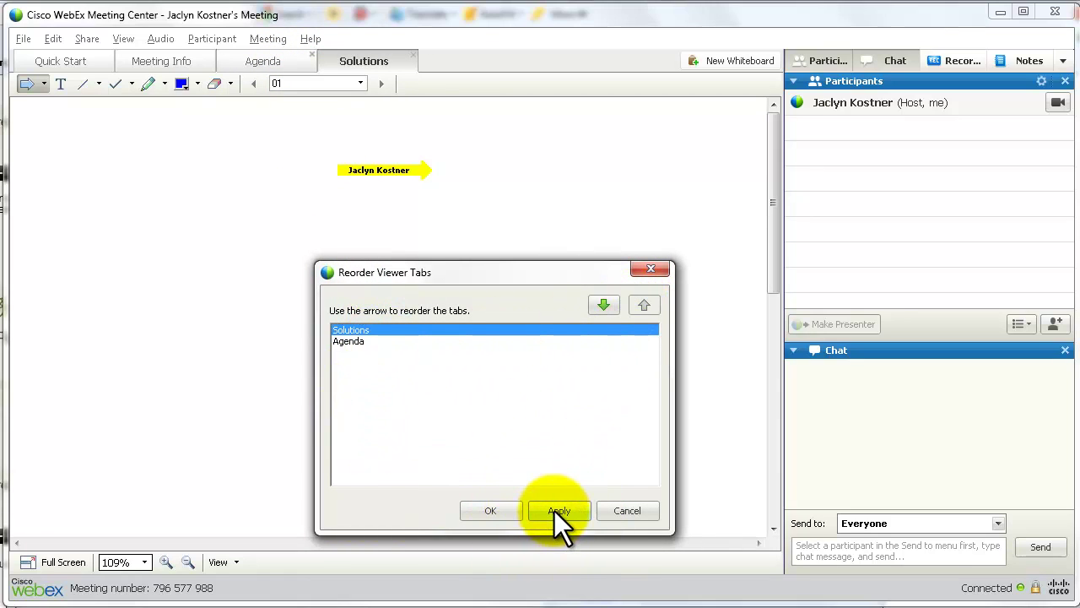
{"action": "left_click", "coordinate": [486, 509]}
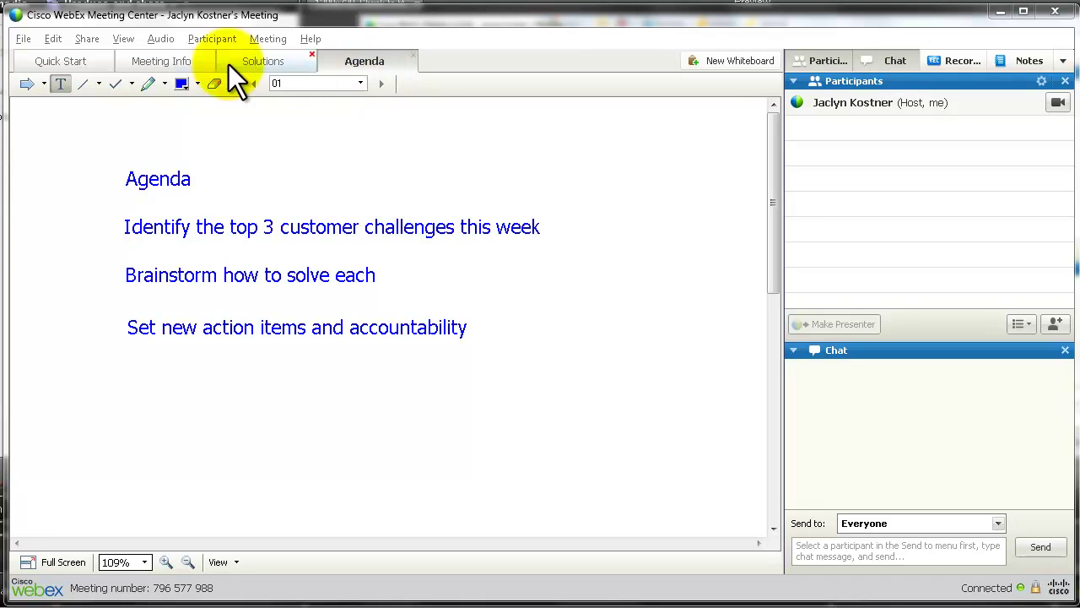
Save the Agenda whiteboard as 'Agenda May 13 2012' (.ucf) in 01 Project Team Meetings
{"action": "left_click", "coordinate": [22, 39]}
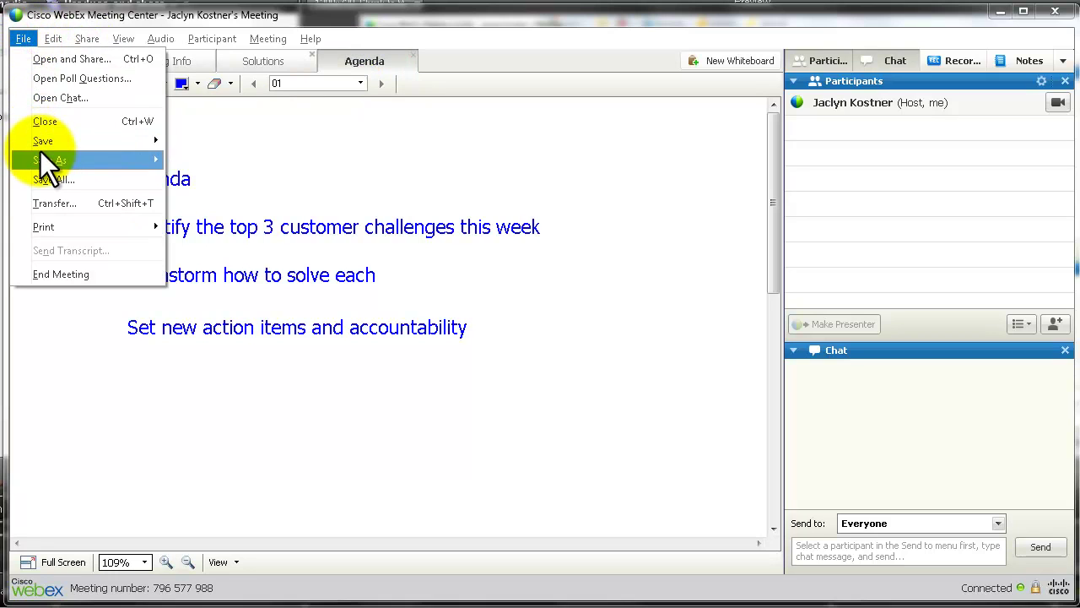
{"action": "mouse_move", "coordinate": [46, 138]}
{"action": "left_click", "coordinate": [207, 140]}
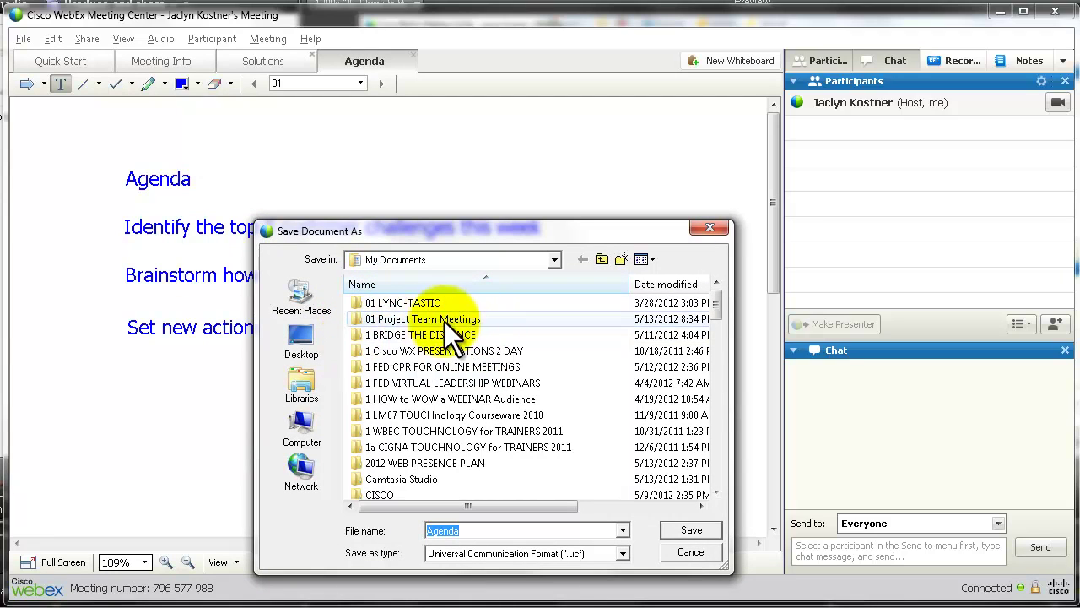
{"action": "double_click", "coordinate": [358, 317]}
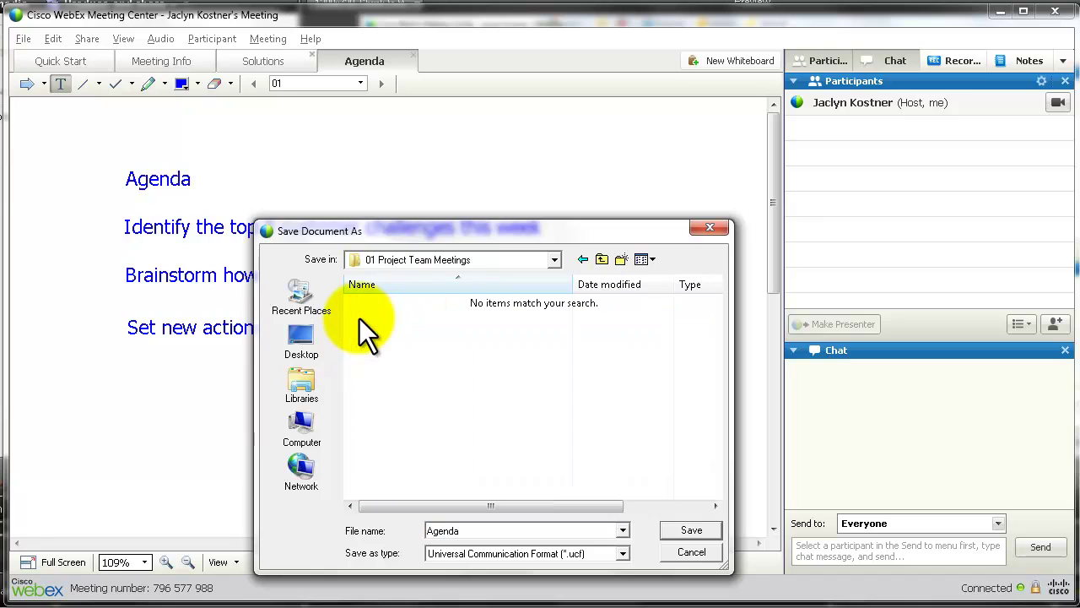
{"action": "double_click", "coordinate": [464, 530]}
{"action": "left_click", "coordinate": [465, 530]}
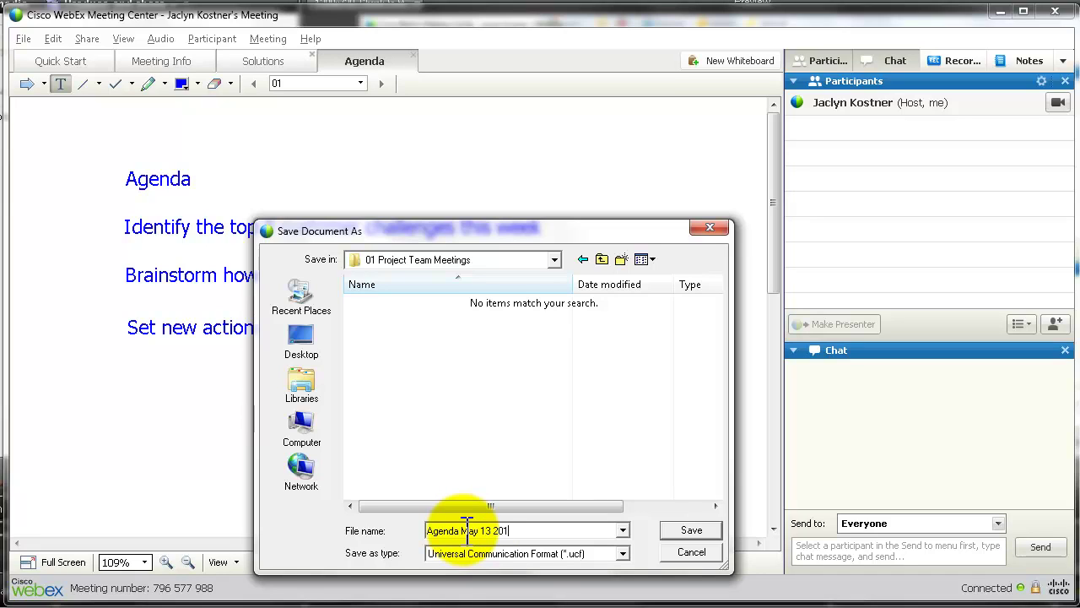
{"action": "left_click", "coordinate": [689, 530]}
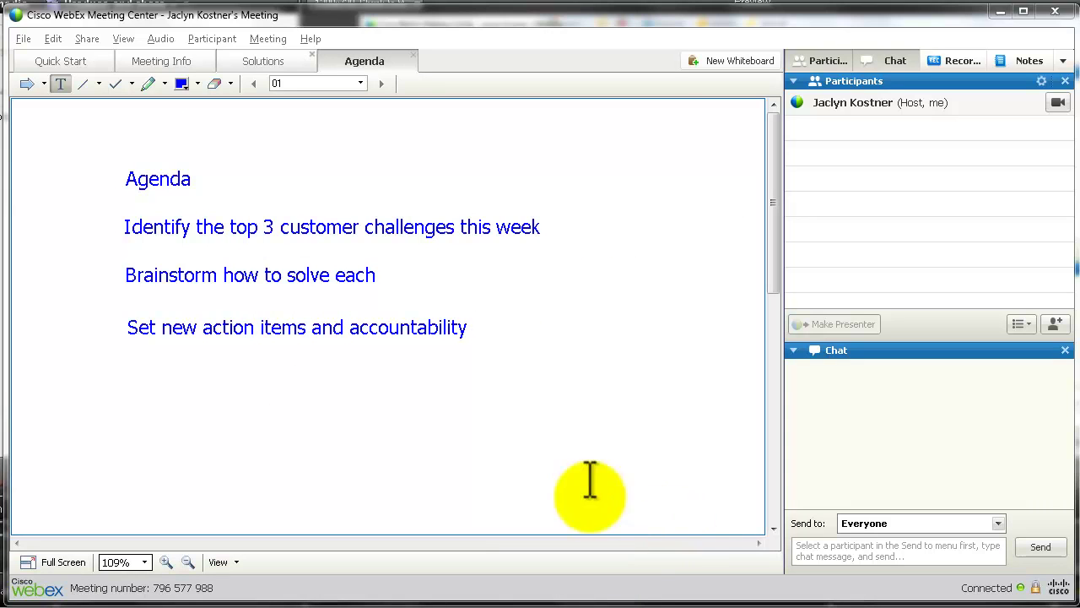
{"action": "left_click", "coordinate": [265, 60]}
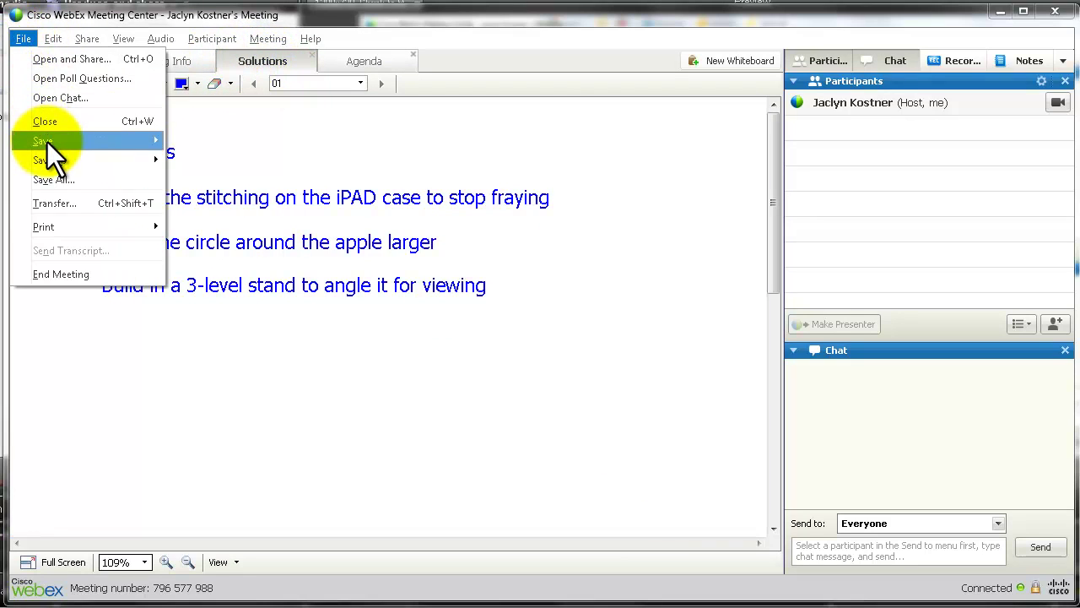
Save the Solutions whiteboard as 'Solutions May 13 2012' (.ucf) next to the Agenda file
{"action": "mouse_move", "coordinate": [68, 160]}
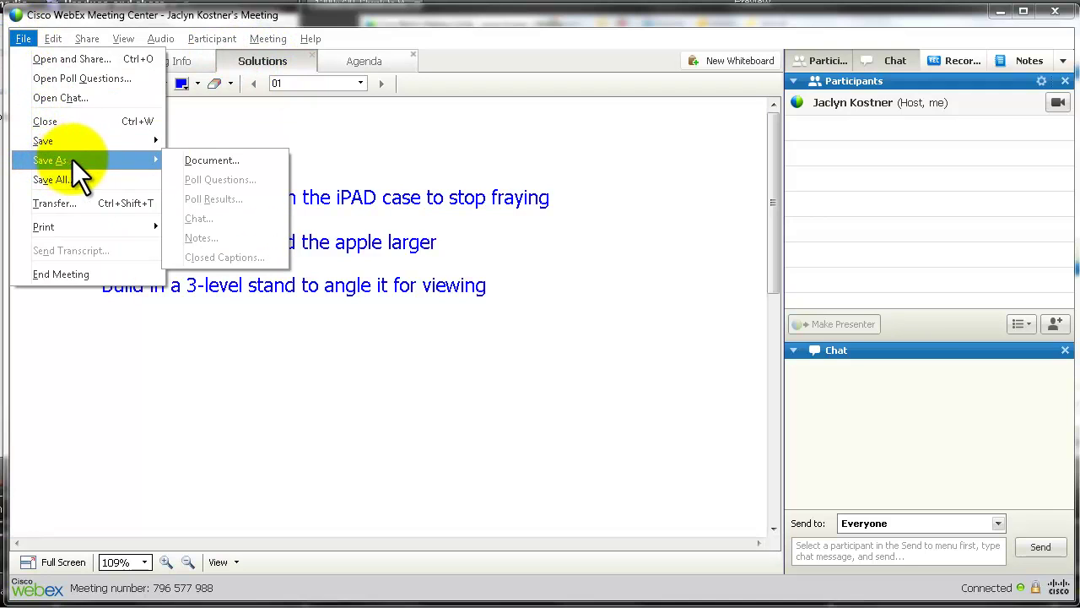
{"action": "left_click", "coordinate": [221, 165]}
{"action": "left_click", "coordinate": [477, 530]}
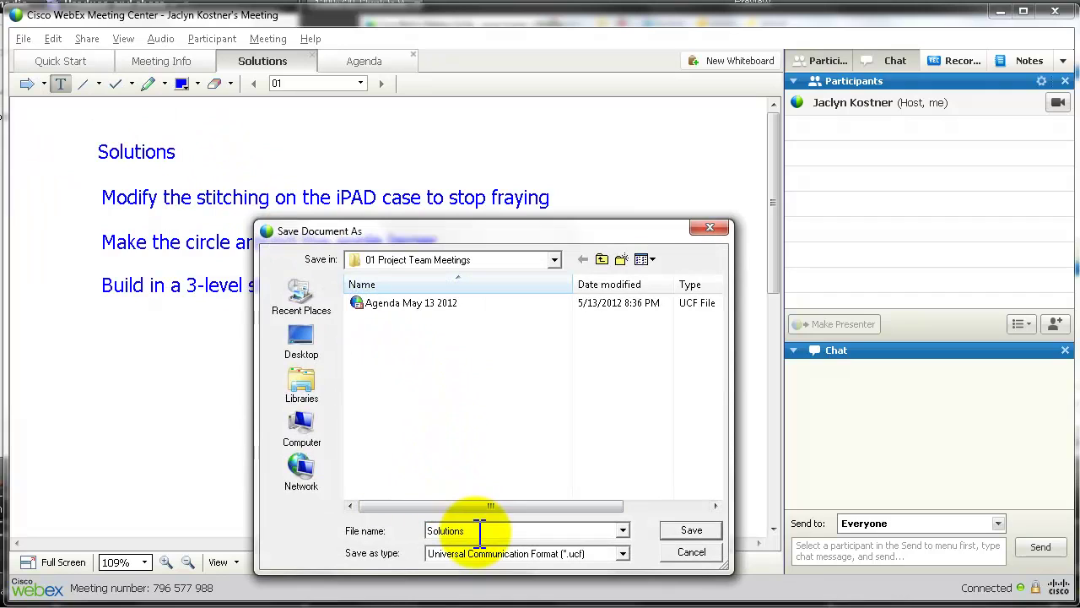
{"action": "type", "text": "May 13 2012"}
{"action": "left_click", "coordinate": [679, 528]}
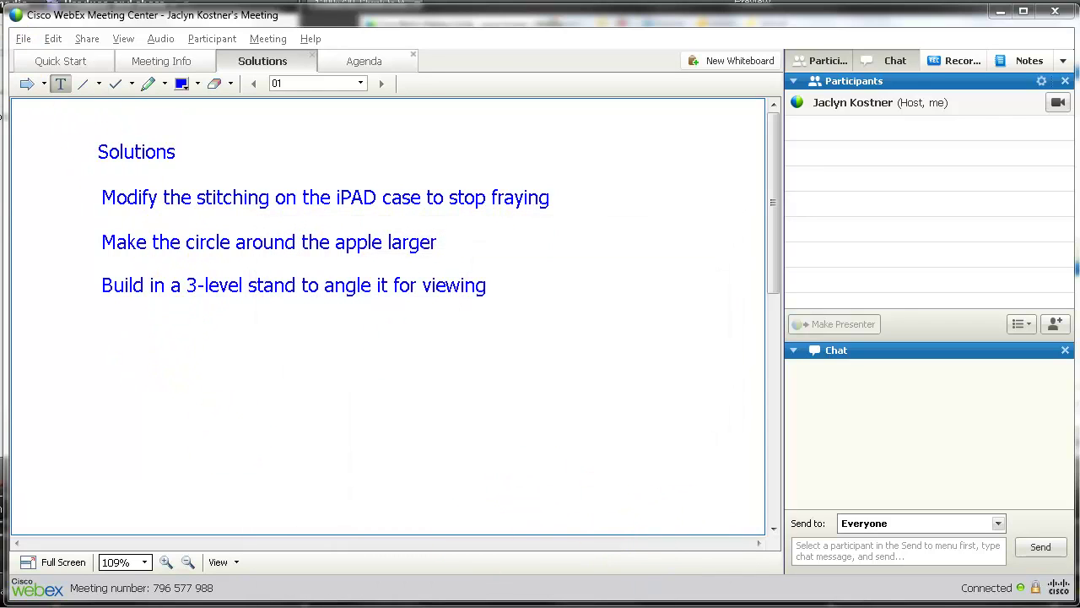
{"action": "key", "text": "ctrl+Tab"}
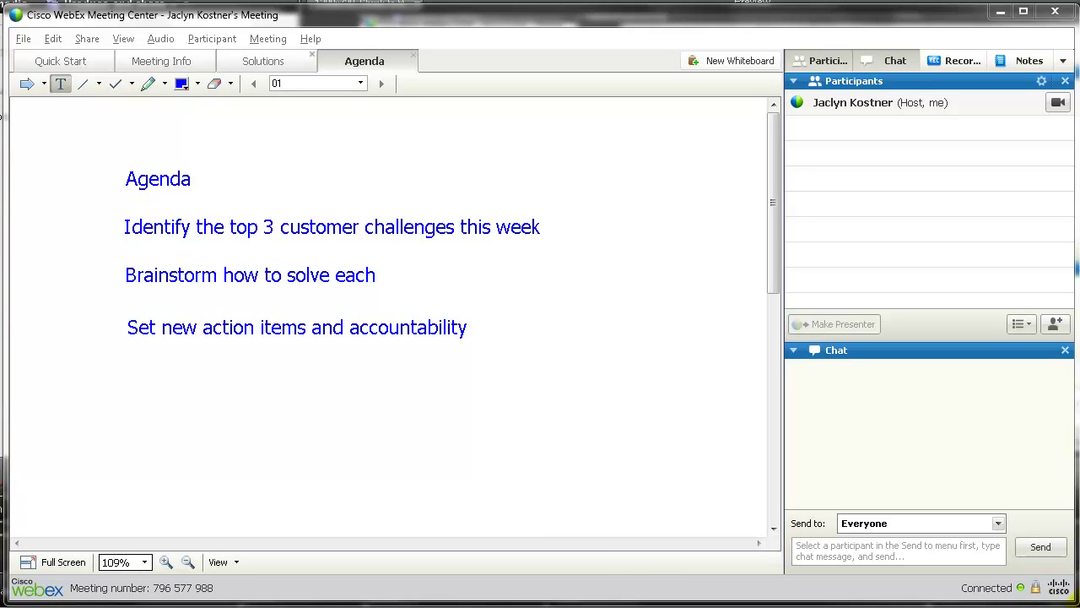
Close the meeting window to bring up the End Meeting prompt, and move it higher
{"action": "left_click", "coordinate": [1059, 11]}
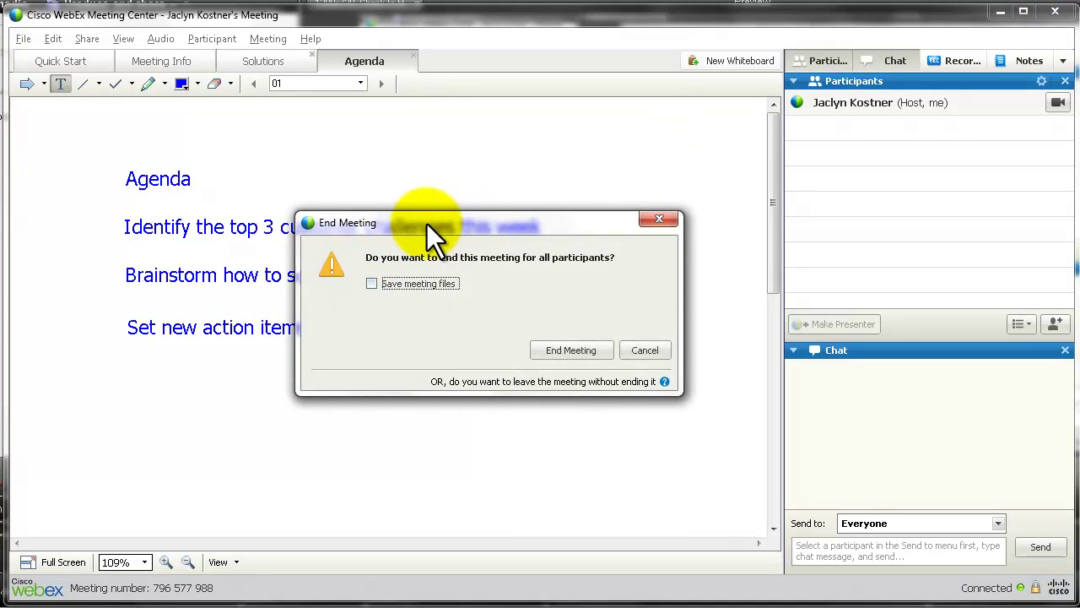
{"action": "left_click_drag", "start_coordinate": [430, 221], "coordinate": [430, 170]}
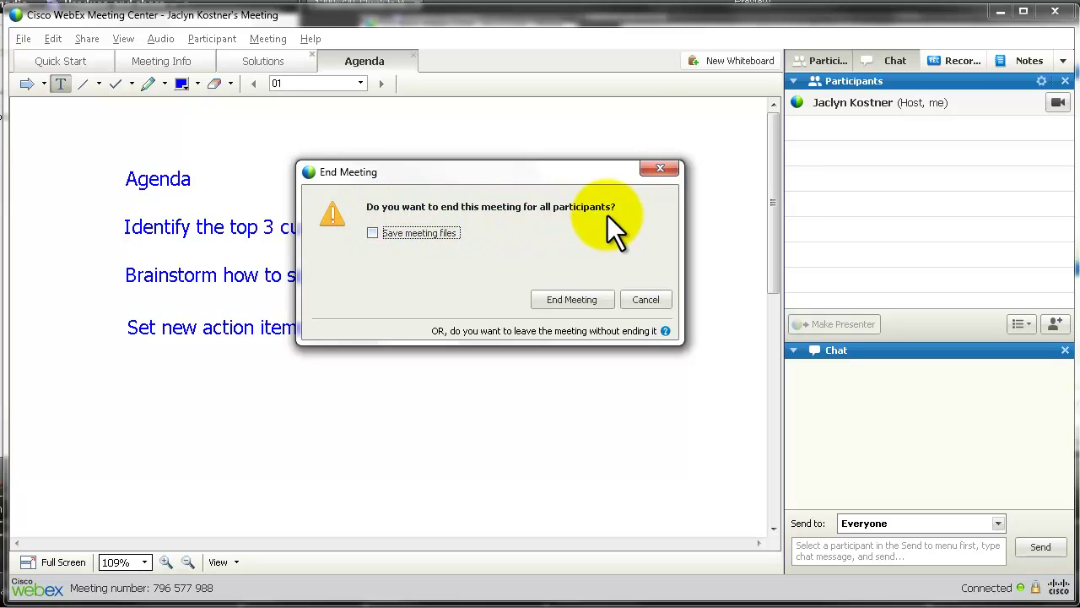
Enable Save meeting files as PDF, check the destination folder path, and end the meeting
{"action": "left_click", "coordinate": [372, 234]}
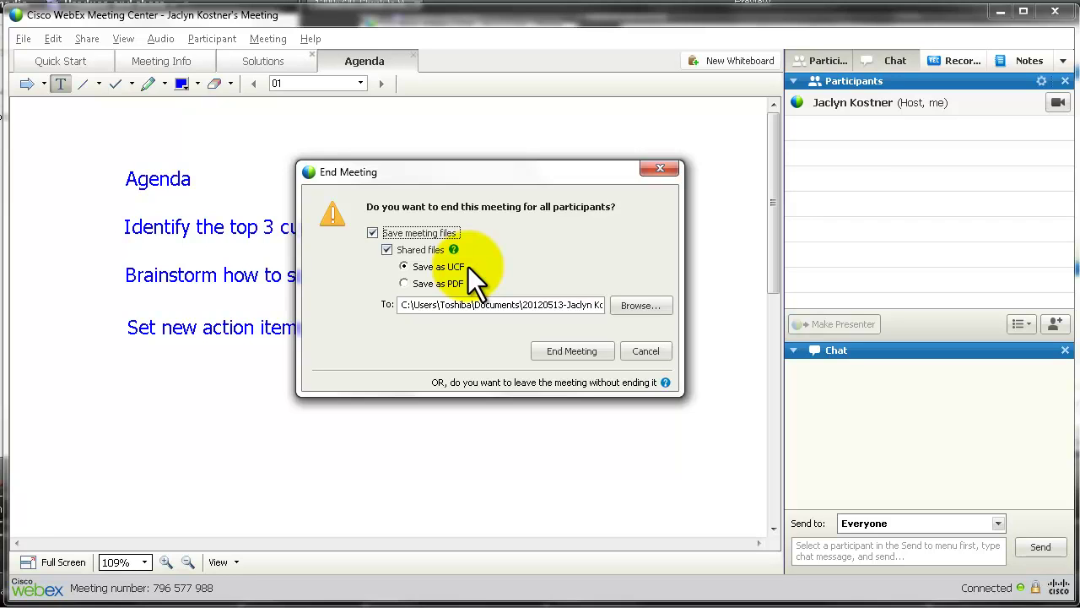
{"action": "left_click", "coordinate": [404, 284]}
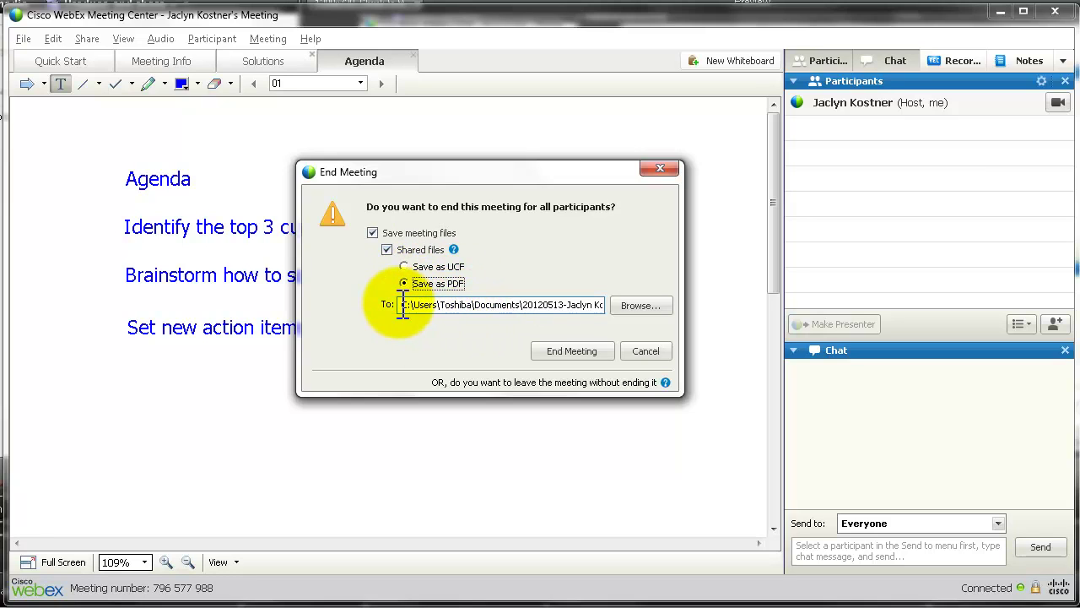
{"action": "left_click", "coordinate": [527, 305]}
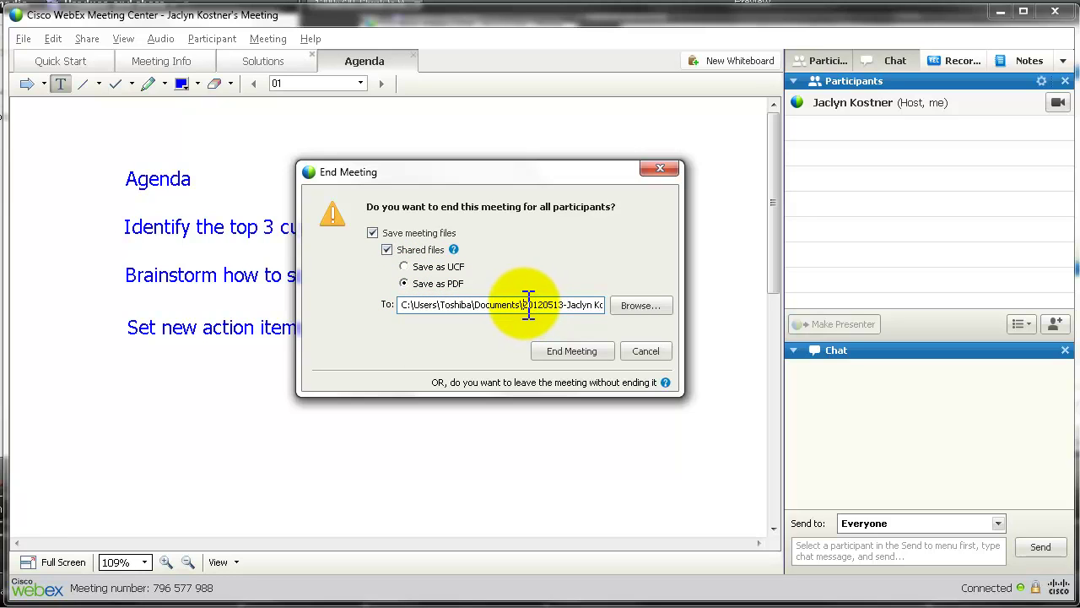
{"action": "key", "text": "Right"}
{"action": "key", "text": "Right"}
{"action": "key", "text": "Right"}
{"action": "key", "text": "Right"}
{"action": "key", "text": "Right"}
{"action": "key", "text": "Right"}
{"action": "key", "text": "Right"}
{"action": "key", "text": "Right"}
{"action": "key", "text": "Right"}
{"action": "key", "text": "Right"}
{"action": "key", "text": "Right"}
{"action": "key", "text": "Right"}
{"action": "key", "text": "Right"}
{"action": "key", "text": "Right"}
{"action": "key", "text": "Right"}
{"action": "key", "text": "Right"}
{"action": "key", "text": "Right"}
{"action": "key", "text": "Right"}
{"action": "key", "text": "Right"}
{"action": "key", "text": "Right"}
{"action": "key", "text": "Right"}
{"action": "key", "text": "Right"}
{"action": "key", "text": "Right"}
{"action": "key", "text": "Right"}
{"action": "key", "text": "Right"}
{"action": "key", "text": "Right"}
{"action": "key", "text": "Right"}
{"action": "left_click", "coordinate": [406, 305]}
{"action": "left_click", "coordinate": [410, 306]}
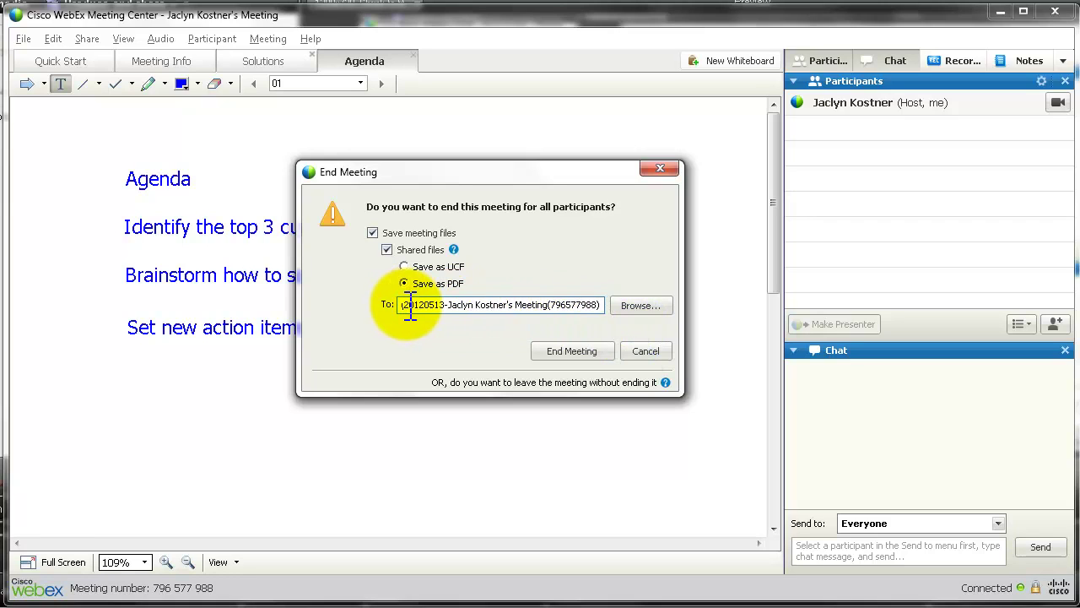
{"action": "left_click_drag", "start_coordinate": [409, 306], "coordinate": [602, 309]}
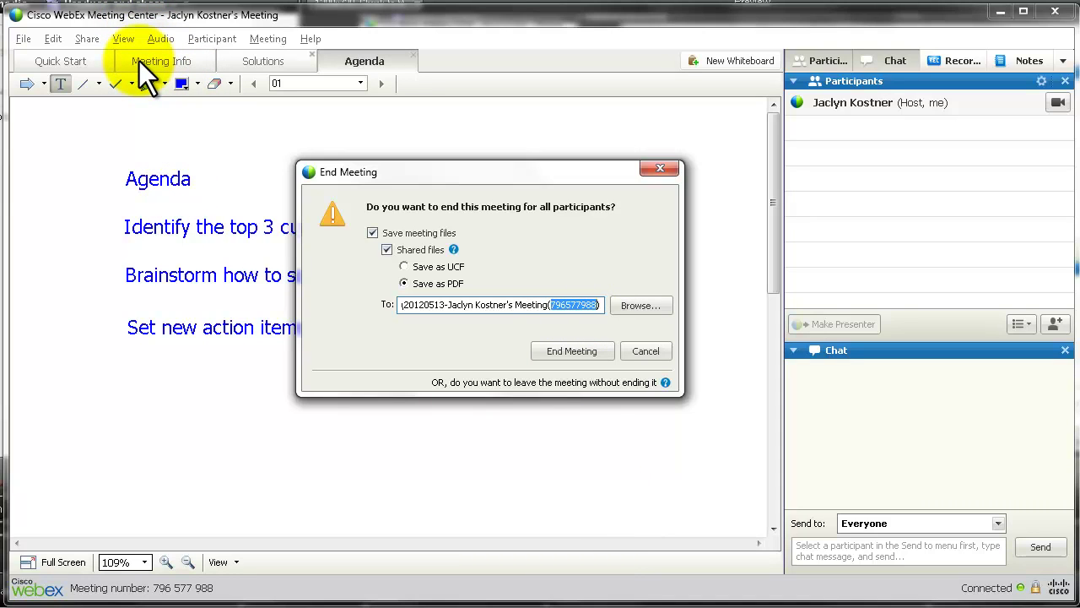
{"action": "left_click", "coordinate": [585, 350]}
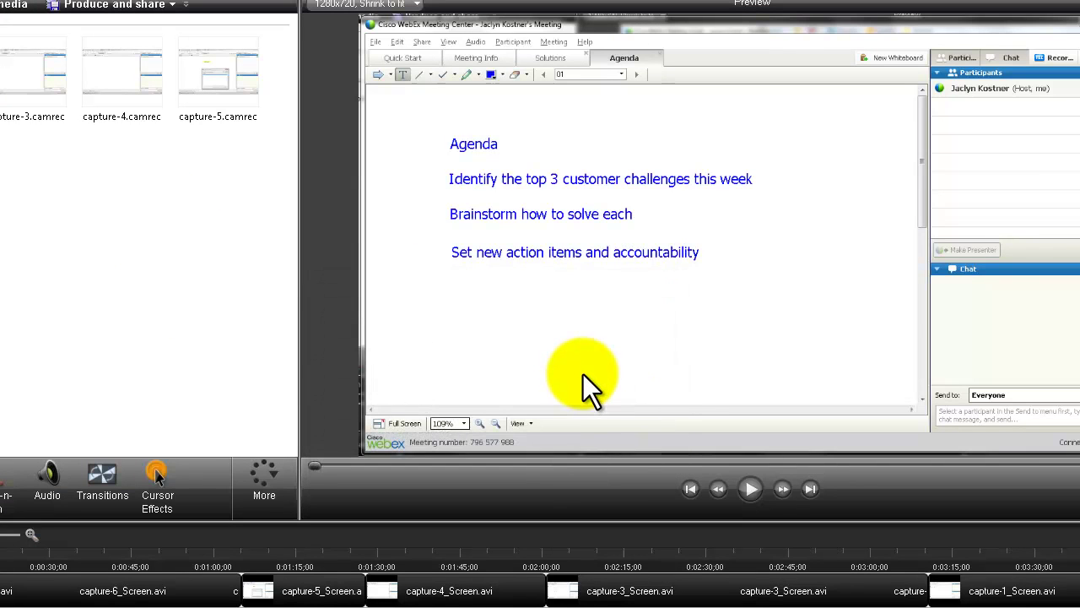